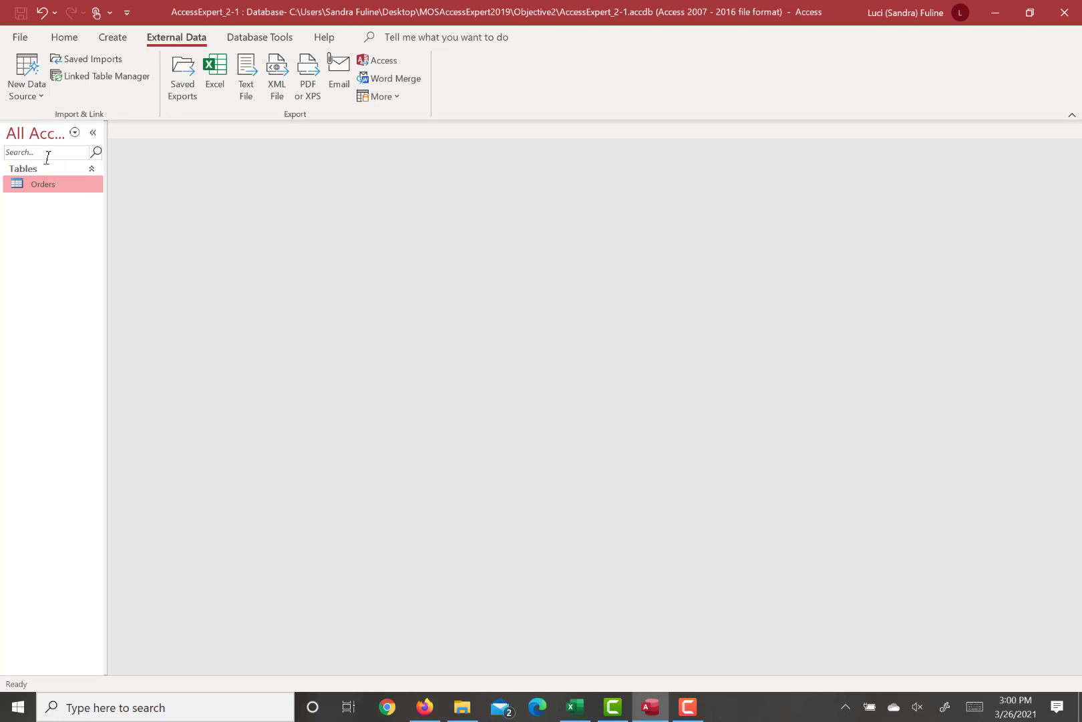
- Start importing the Excel workbook AccessExpert_2-1.xlsx from the Objective2 folder into a new table in the current database
{"action": "left_click", "coordinate": [32, 98]}
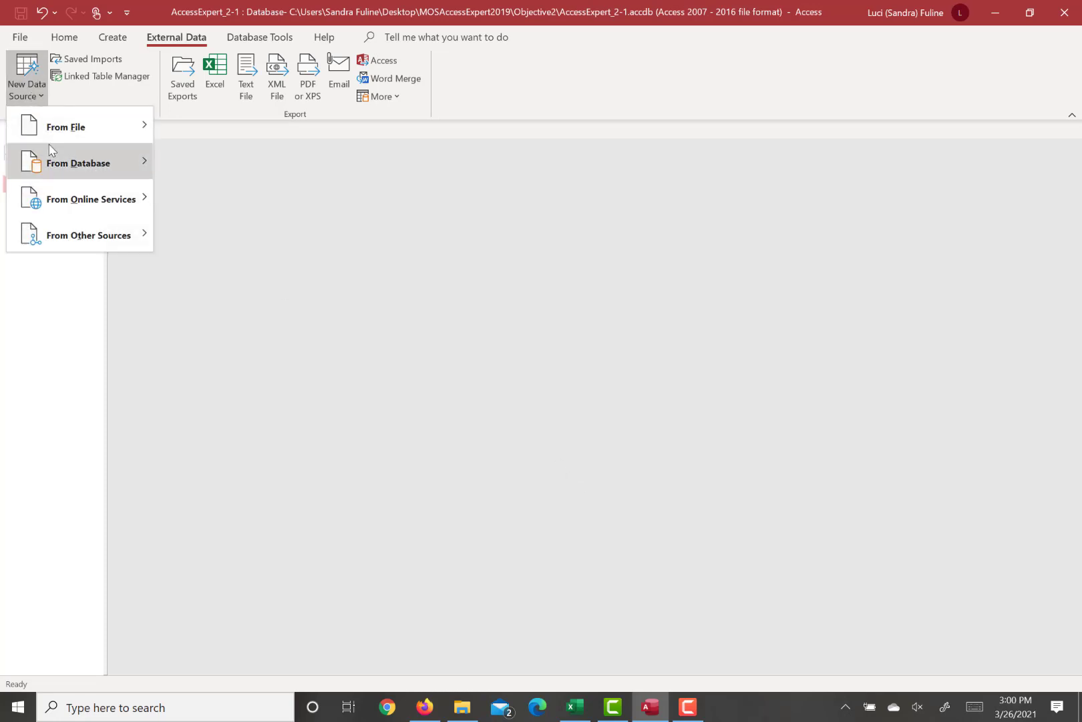
{"action": "mouse_move", "coordinate": [73, 134]}
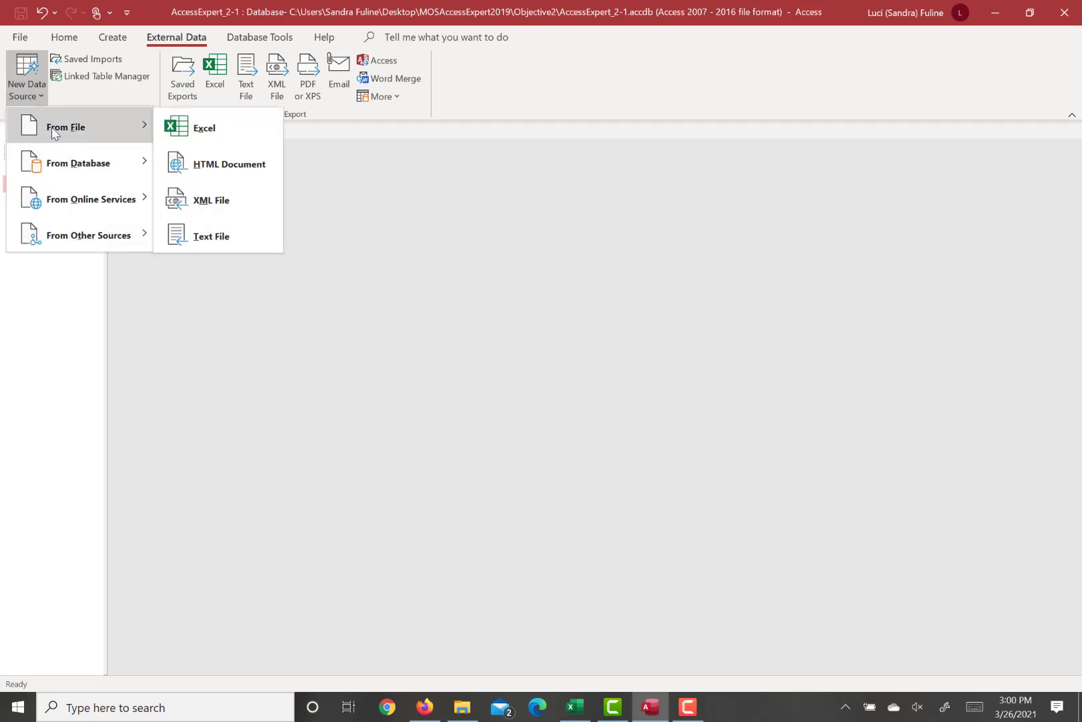
{"action": "left_click", "coordinate": [208, 128]}
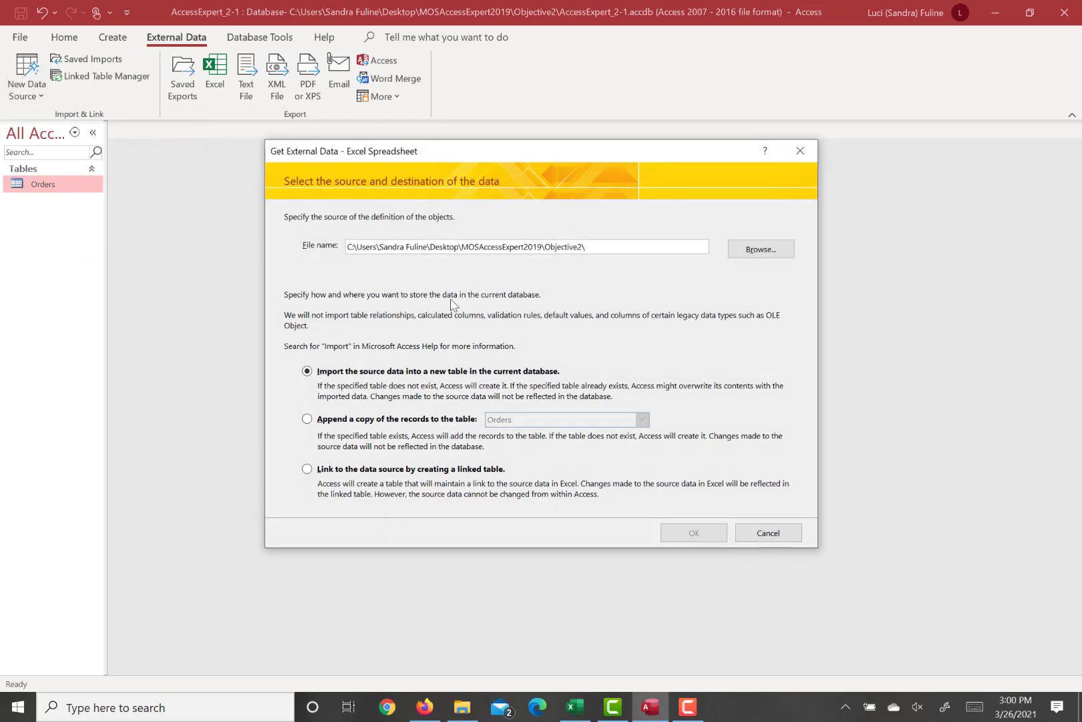
{"action": "left_click", "coordinate": [758, 256]}
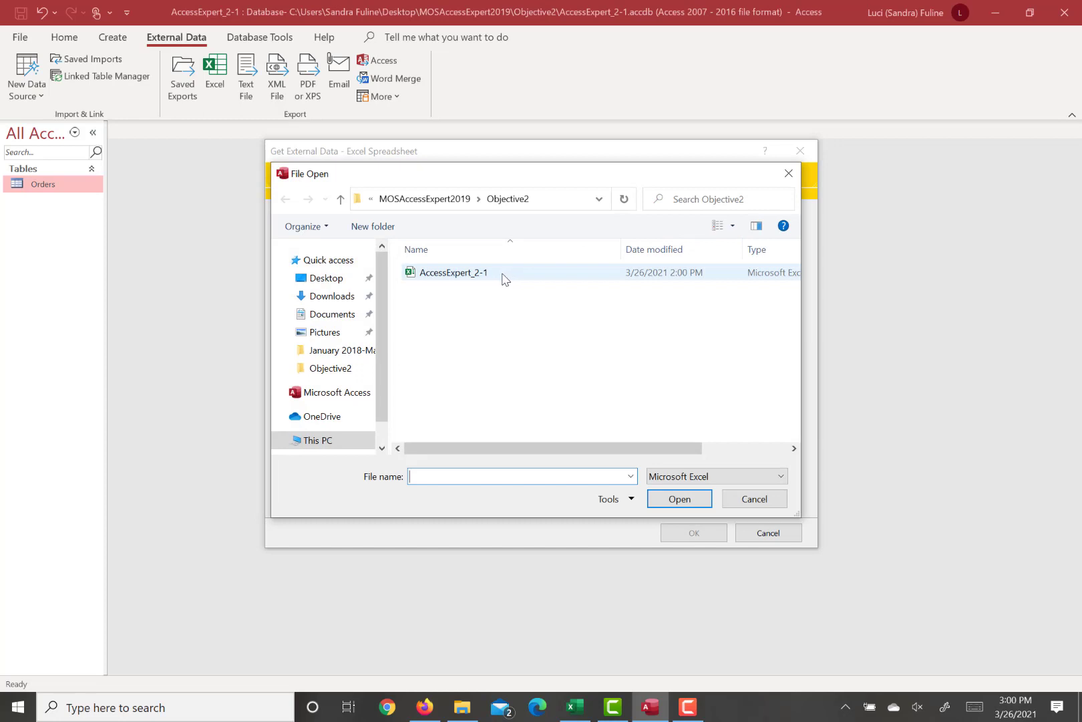
{"action": "double_click", "coordinate": [470, 276]}
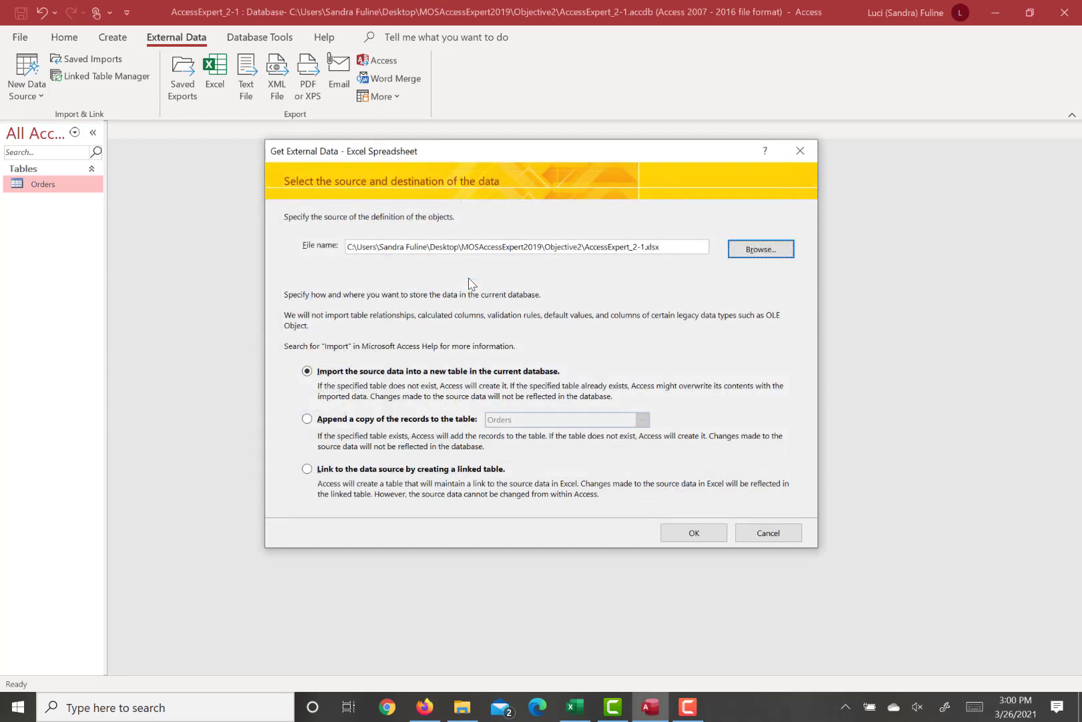
{"action": "left_click", "coordinate": [707, 535]}
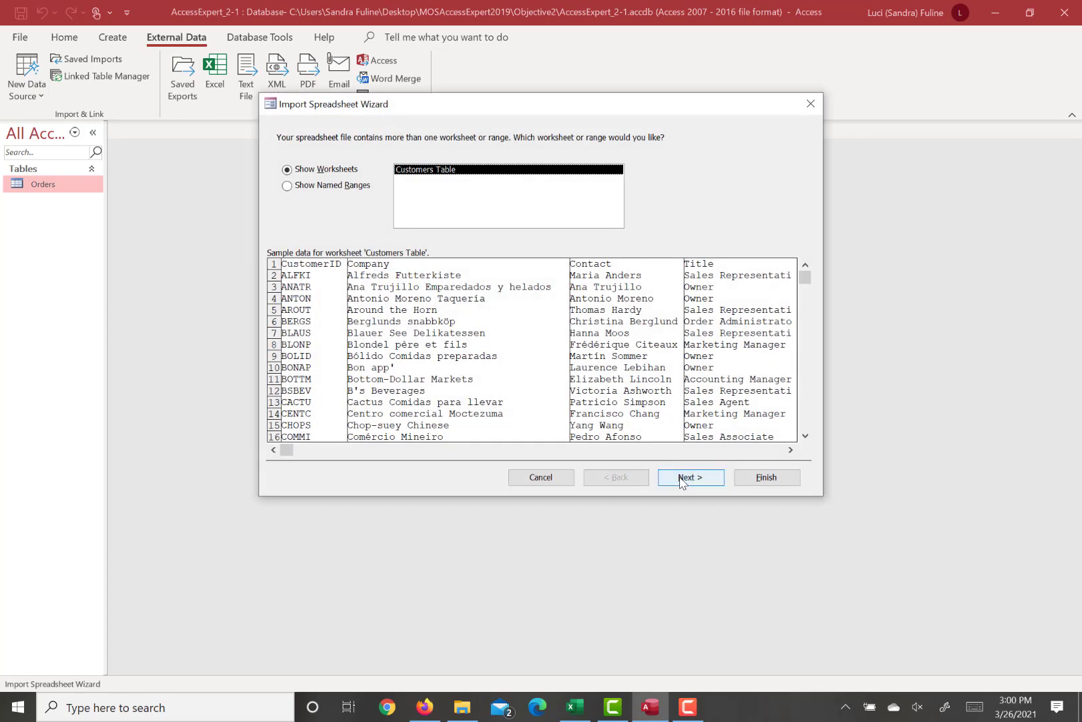
- Use the Customers Table worksheet as the source and treat its first row as column headings
{"action": "left_click", "coordinate": [682, 479]}
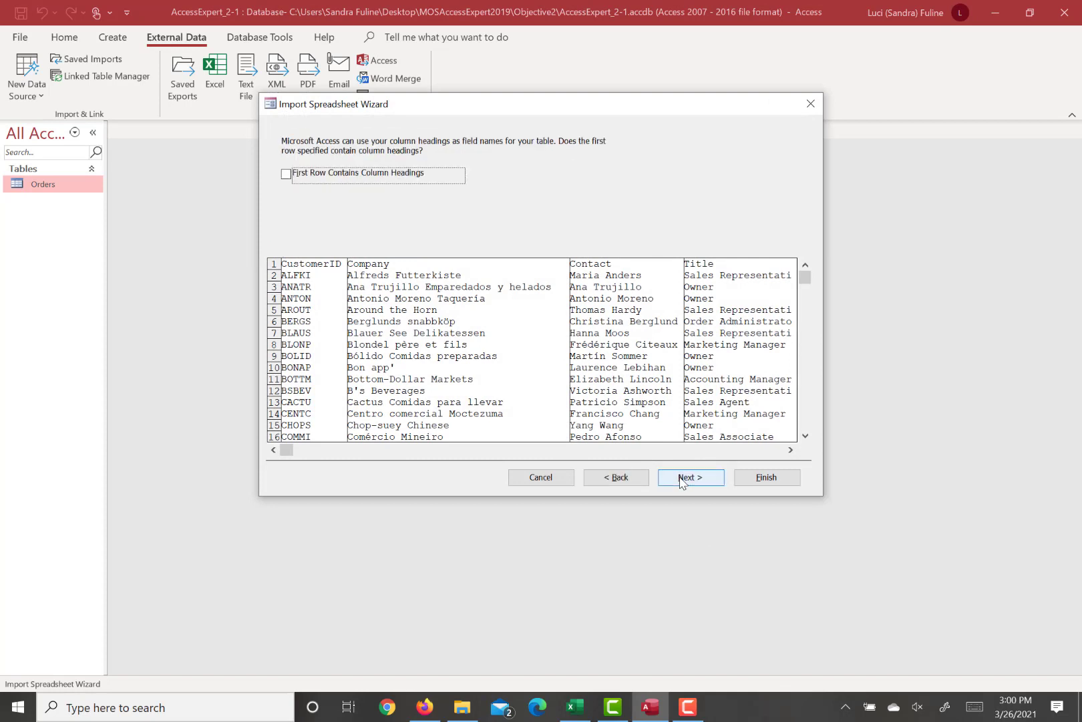
{"action": "left_click", "coordinate": [286, 174]}
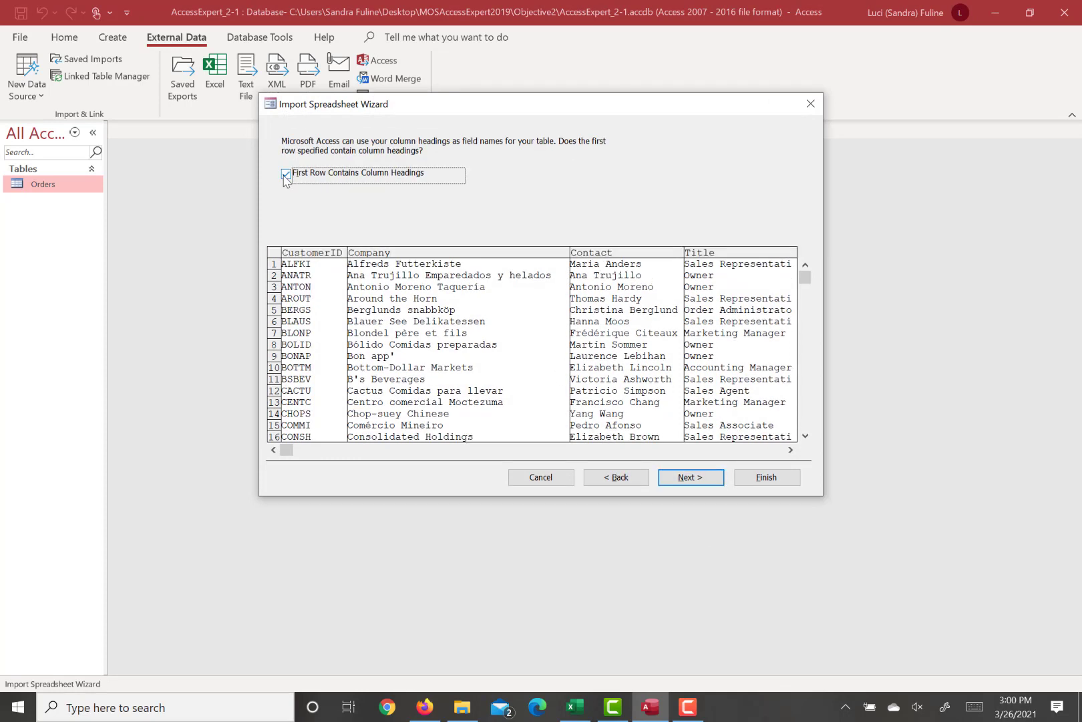
{"action": "left_click", "coordinate": [689, 478]}
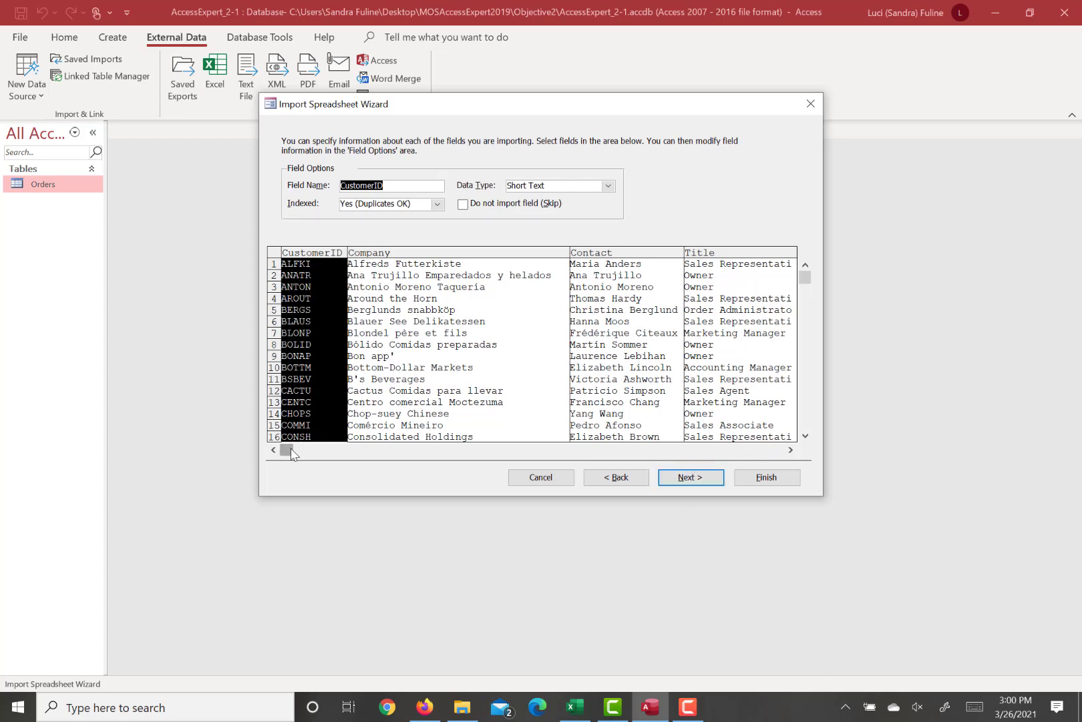
- Exclude the Fax field from the import and choose CustomerID as the primary key
{"action": "left_click_drag", "start_coordinate": [290, 450], "coordinate": [826, 482]}
{"action": "left_click_drag", "start_coordinate": [326, 449], "coordinate": [782, 453]}
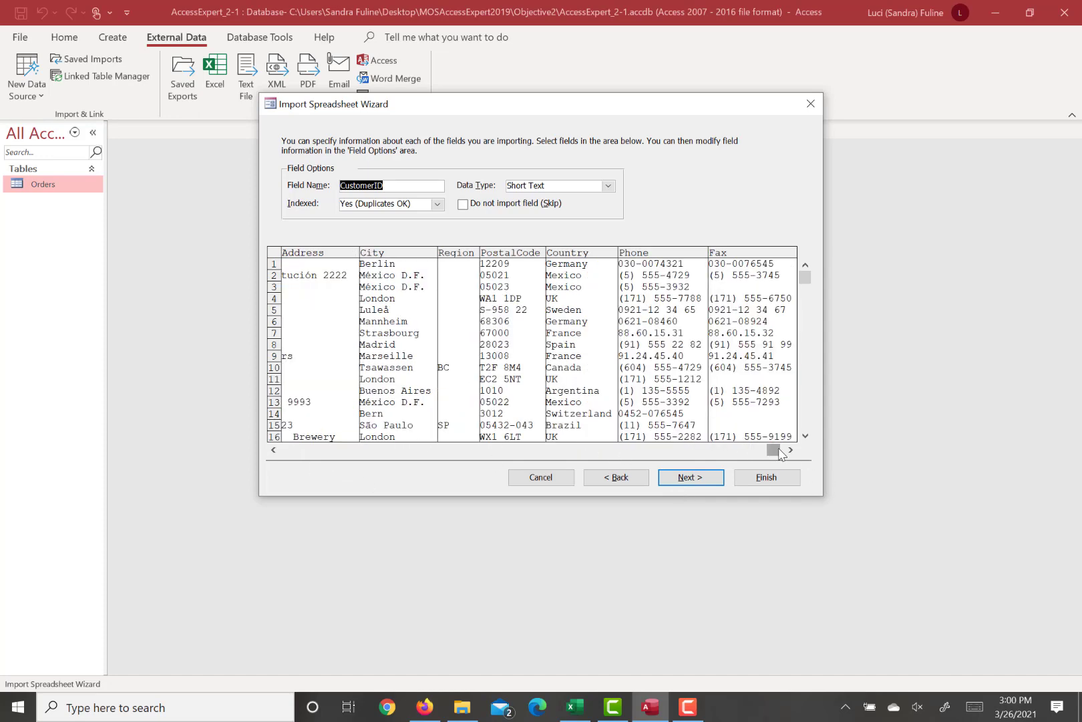
{"action": "left_click", "coordinate": [726, 262]}
{"action": "left_click", "coordinate": [463, 204]}
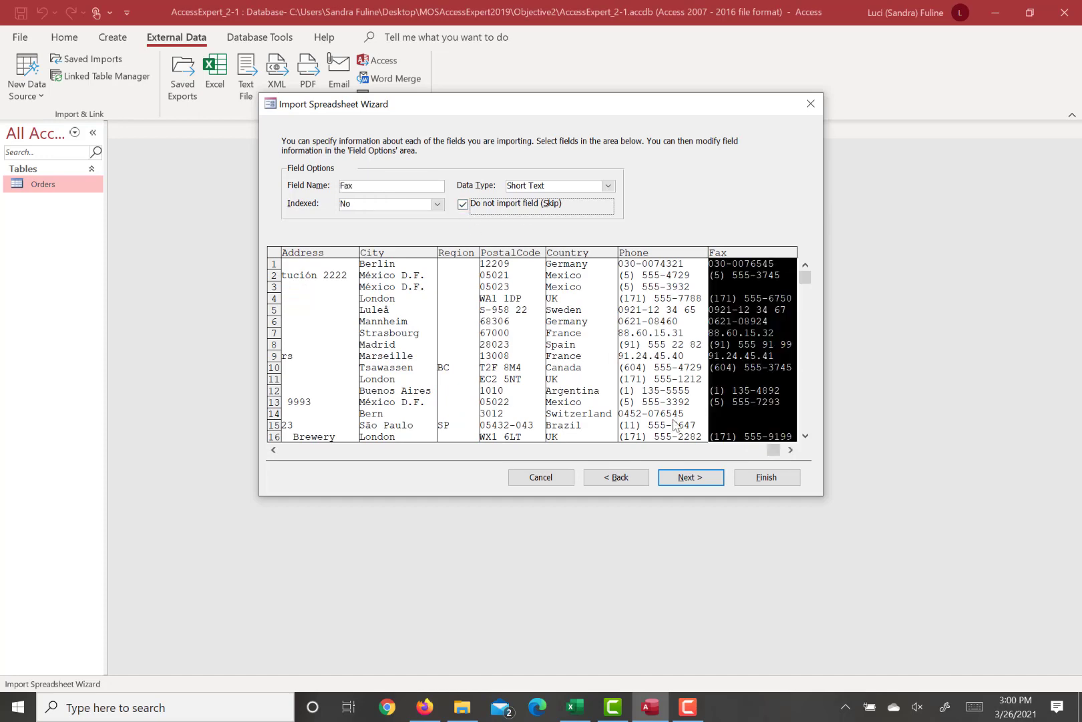
{"action": "left_click", "coordinate": [683, 478]}
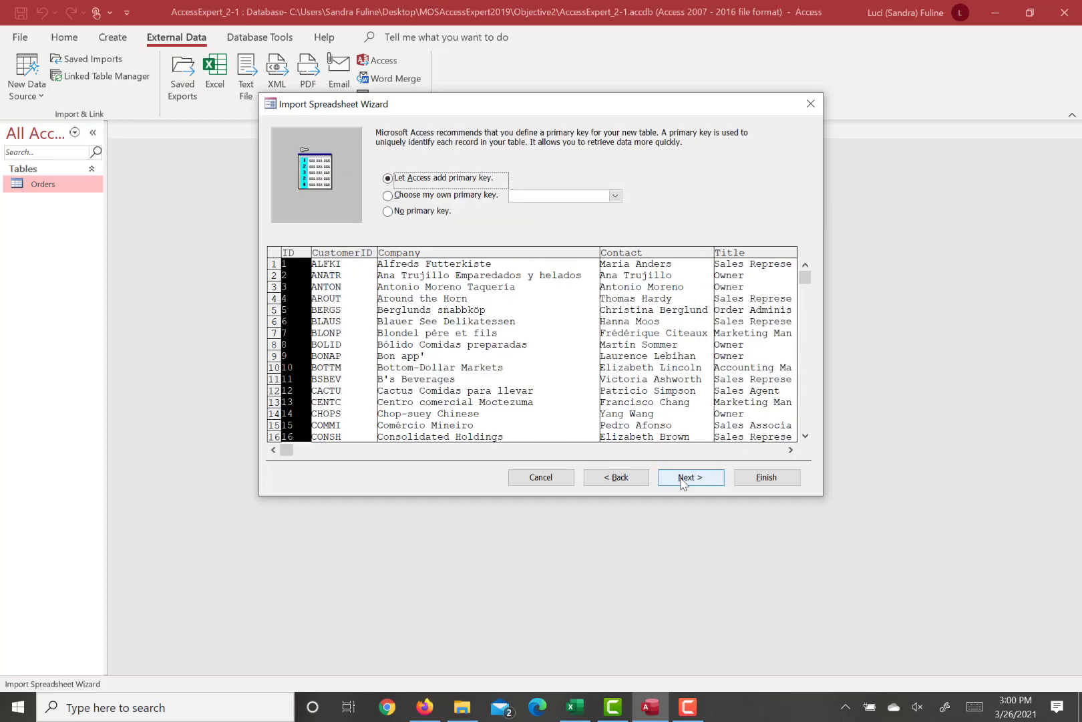
{"action": "left_click", "coordinate": [388, 196]}
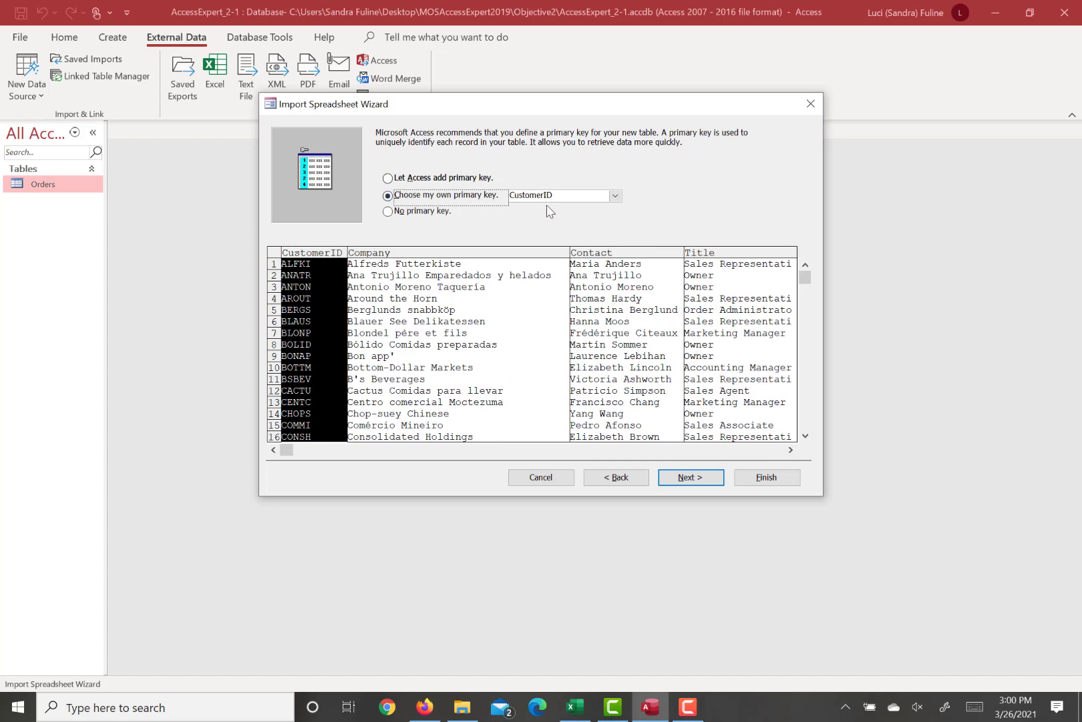
{"action": "left_click", "coordinate": [688, 478]}
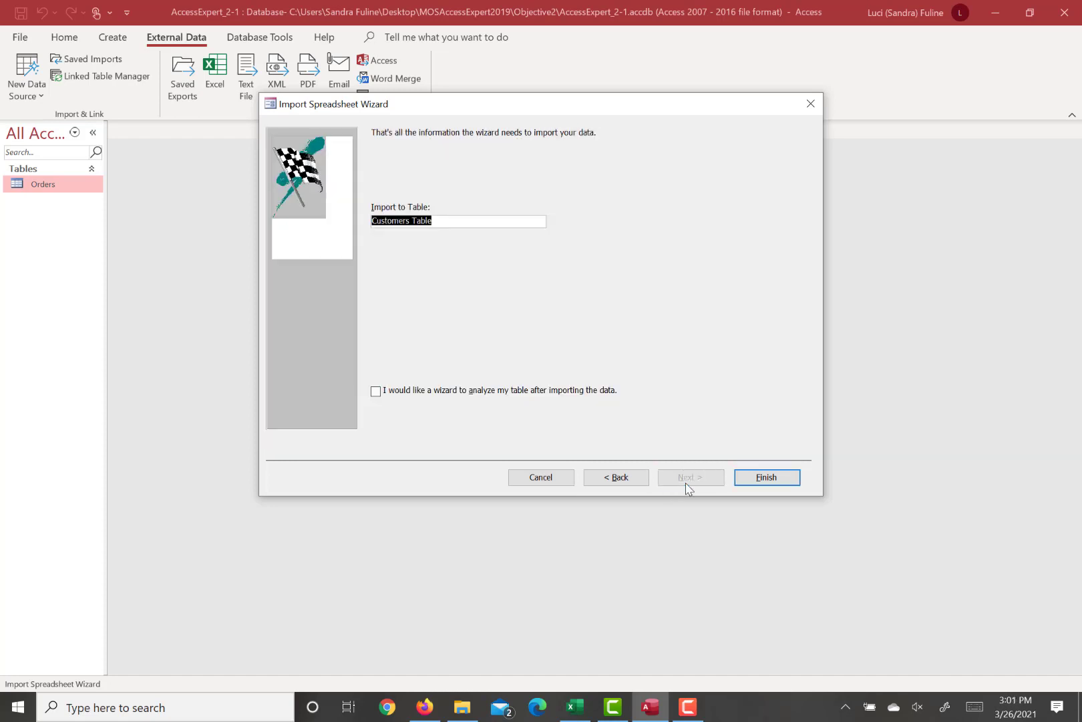
- Name the destination table Customers and finish the spreadsheet import without saving the import steps
{"action": "left_click", "coordinate": [449, 221]}
{"action": "key", "text": "BackSpace"}
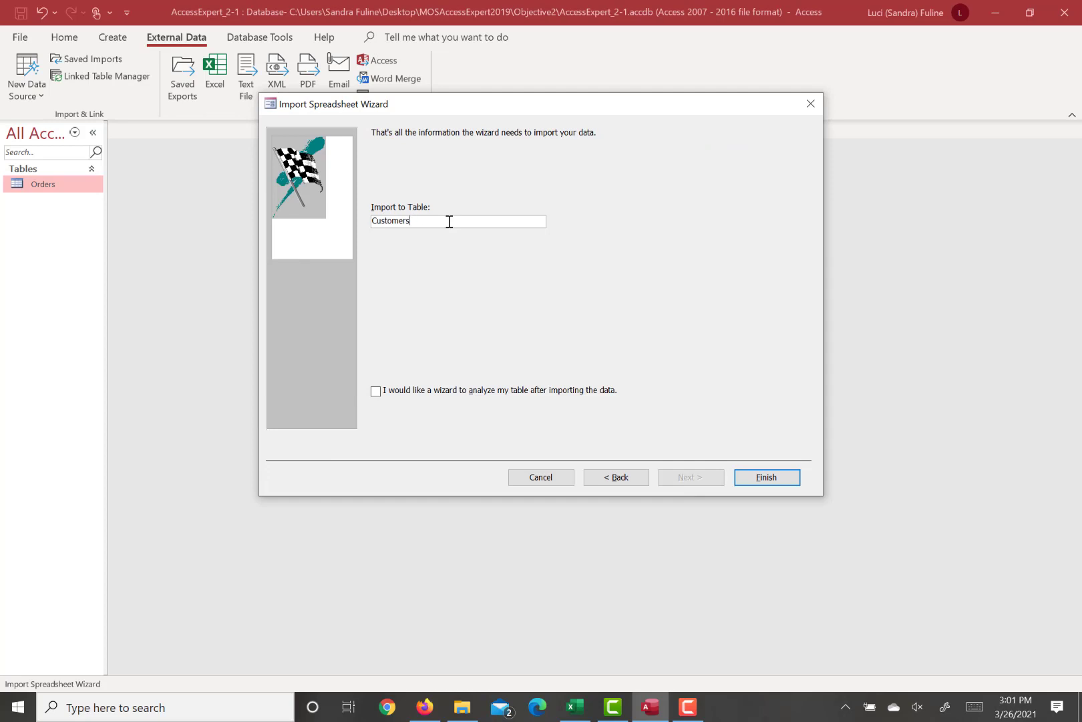
{"action": "key", "text": "Return"}
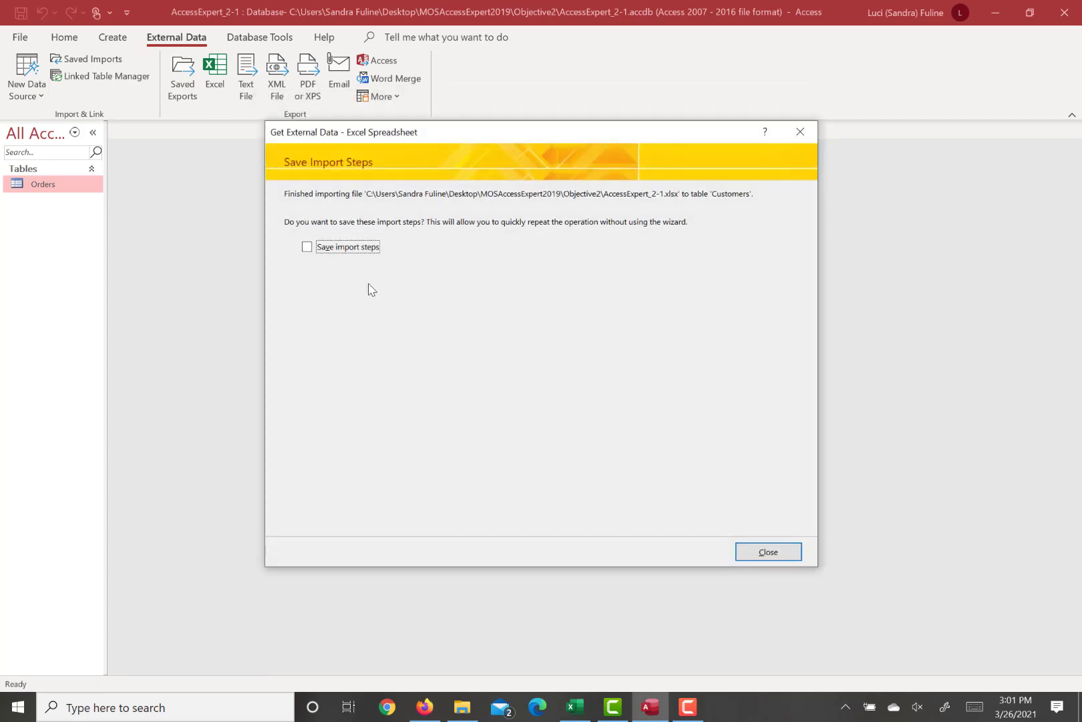
{"action": "left_click", "coordinate": [769, 552]}
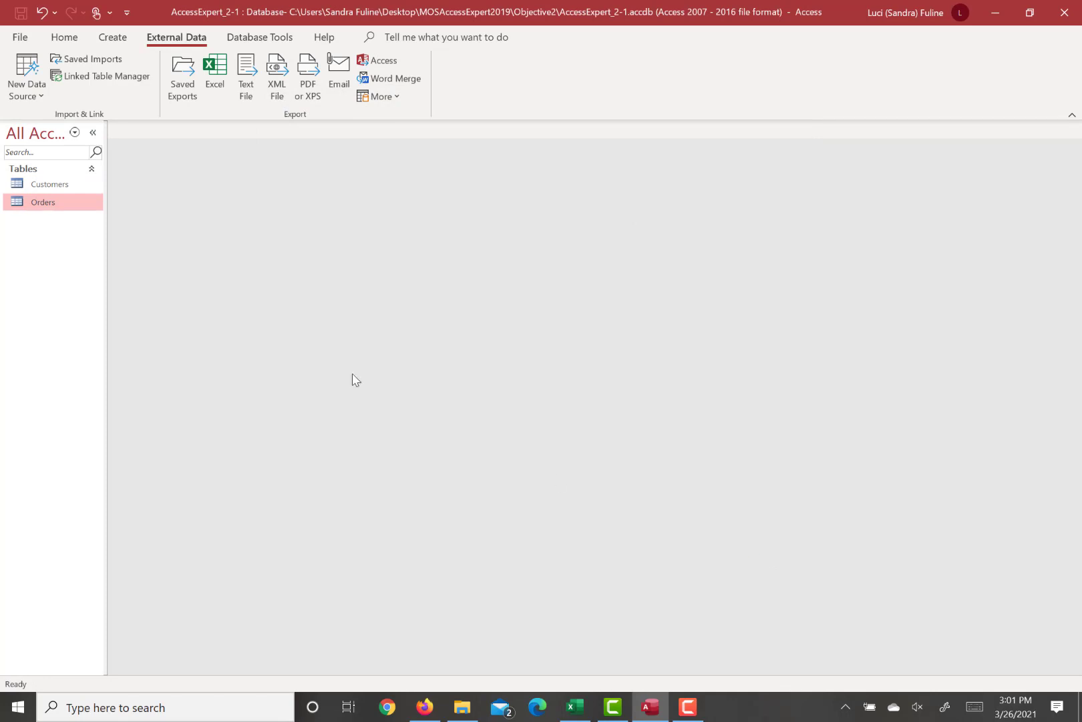
- Start importing the HTML document AccessExpert_2-1.html from the Objective2 folder into a new table in the current database
{"action": "left_click", "coordinate": [32, 77]}
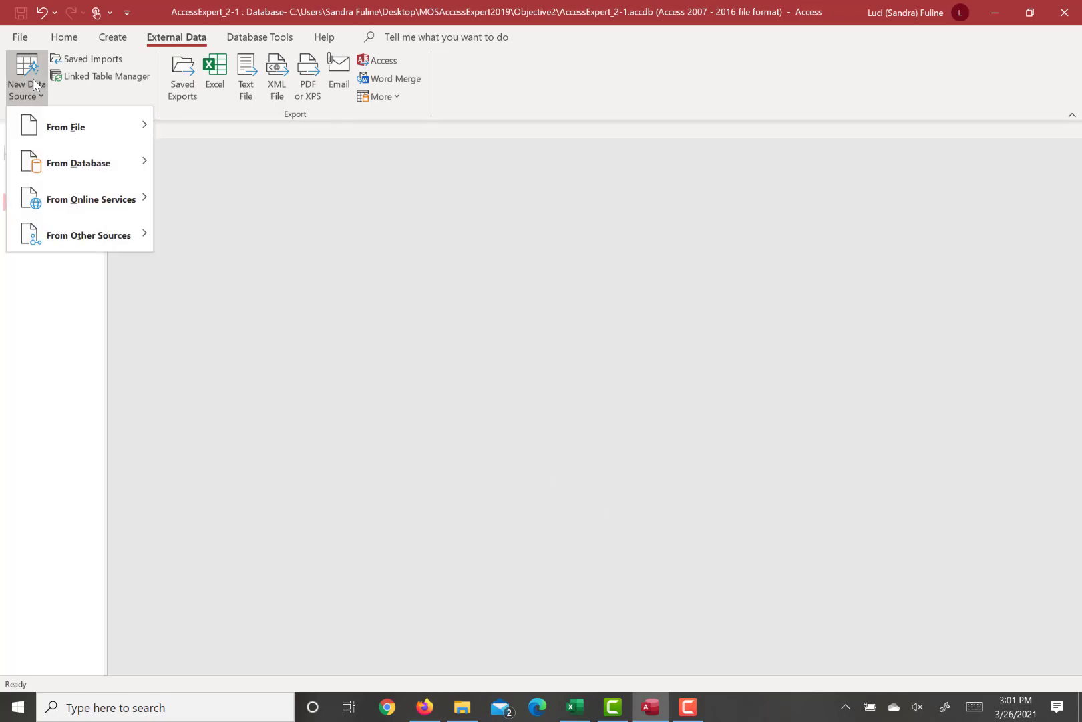
{"action": "mouse_move", "coordinate": [124, 127]}
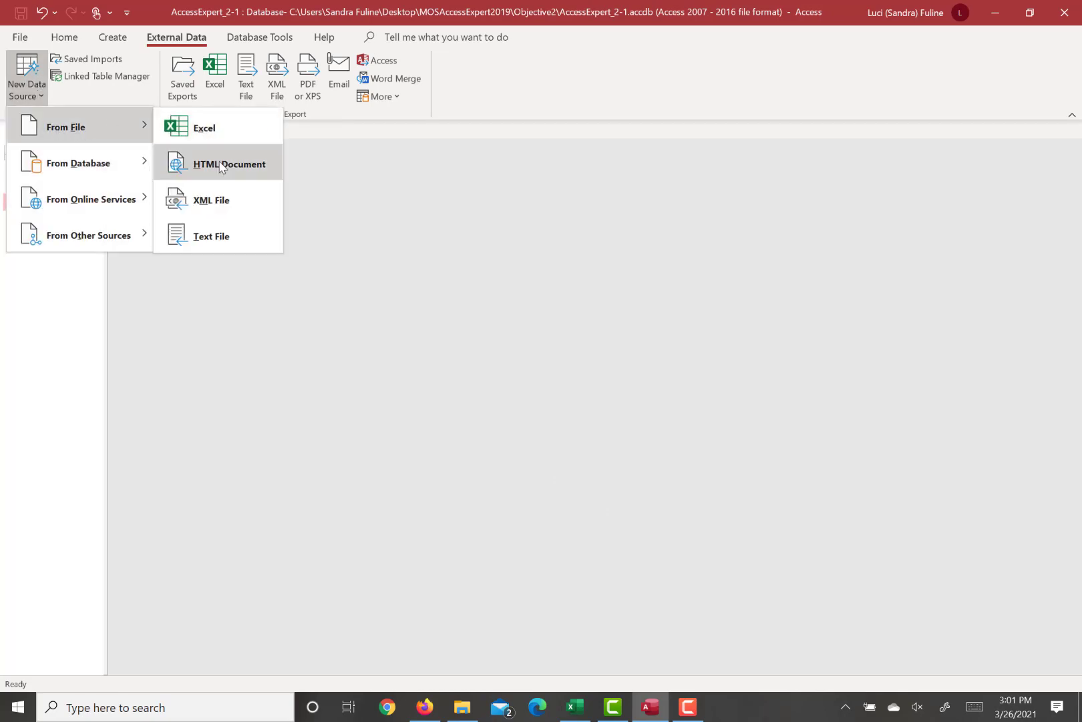
{"action": "left_click", "coordinate": [222, 167]}
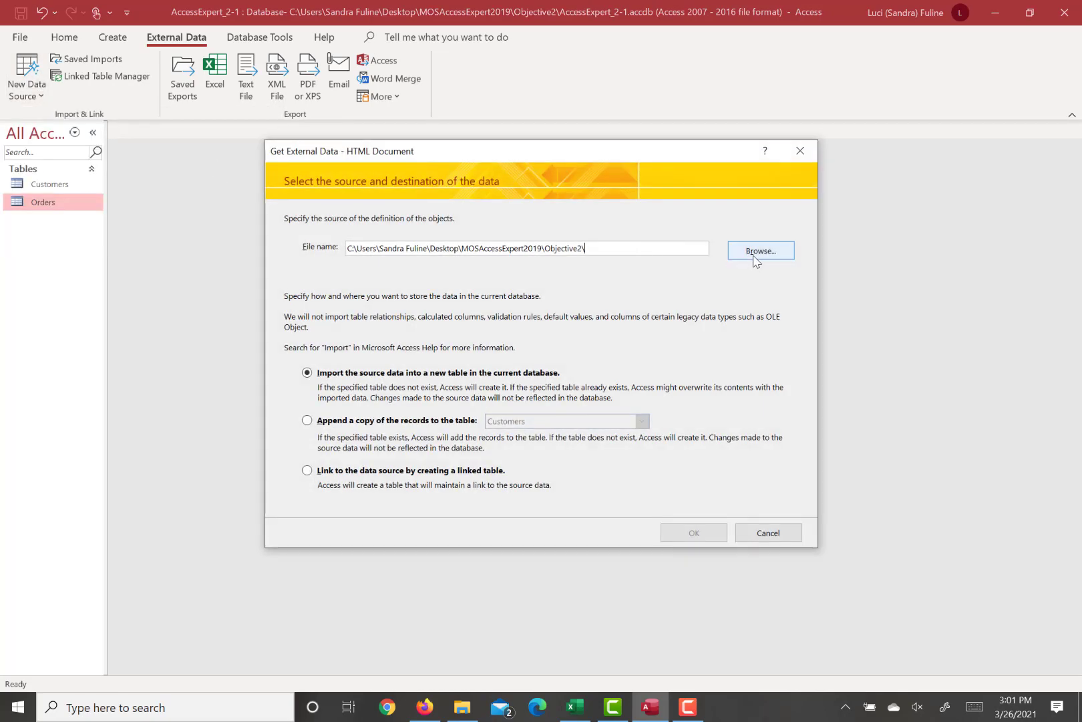
{"action": "left_click", "coordinate": [756, 259]}
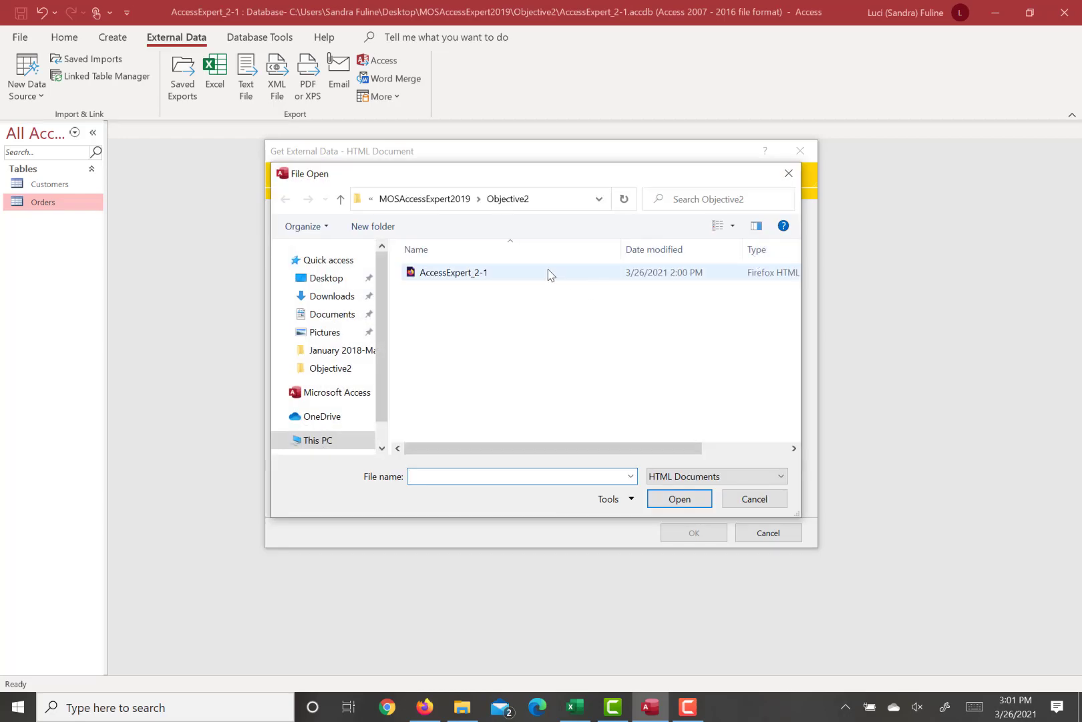
{"action": "double_click", "coordinate": [551, 273]}
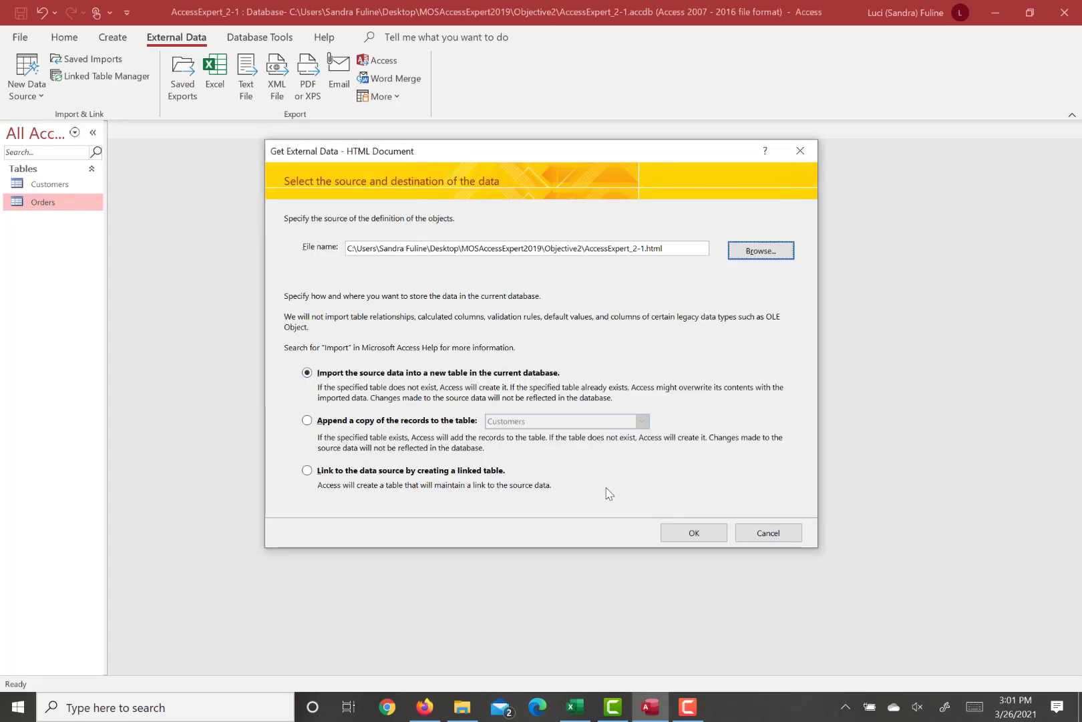
{"action": "left_click", "coordinate": [693, 533]}
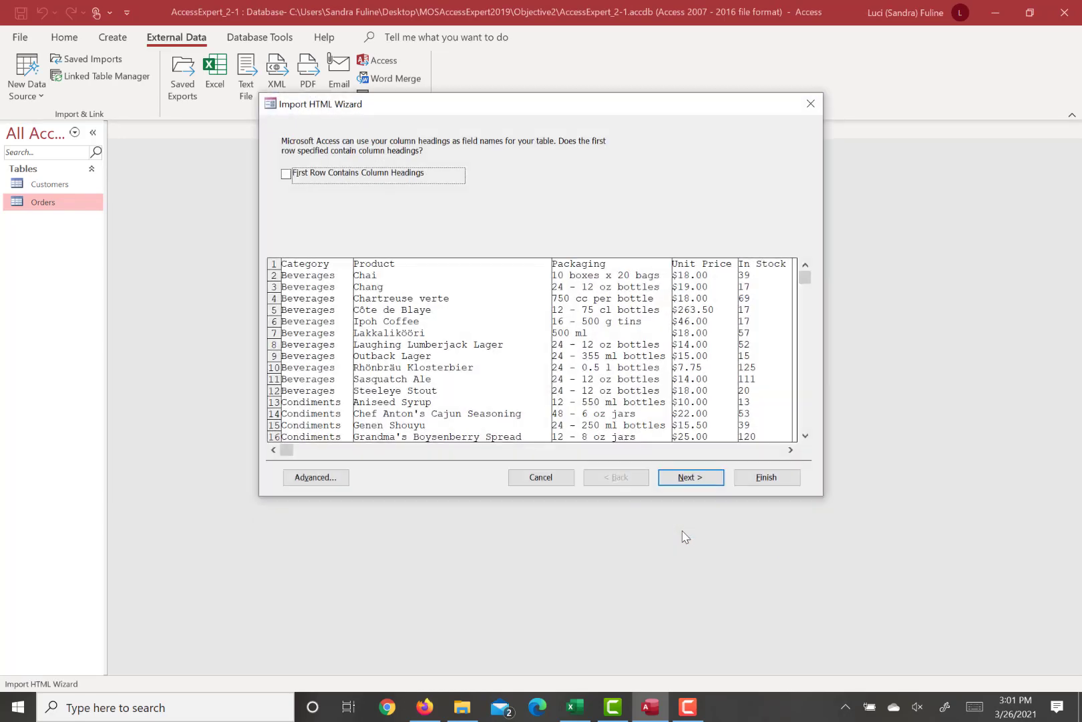
- Complete the HTML import into the Products table with first-row column headings and an automatically added primary key, without saving the import steps
{"action": "left_click", "coordinate": [286, 175]}
{"action": "left_click", "coordinate": [679, 477]}
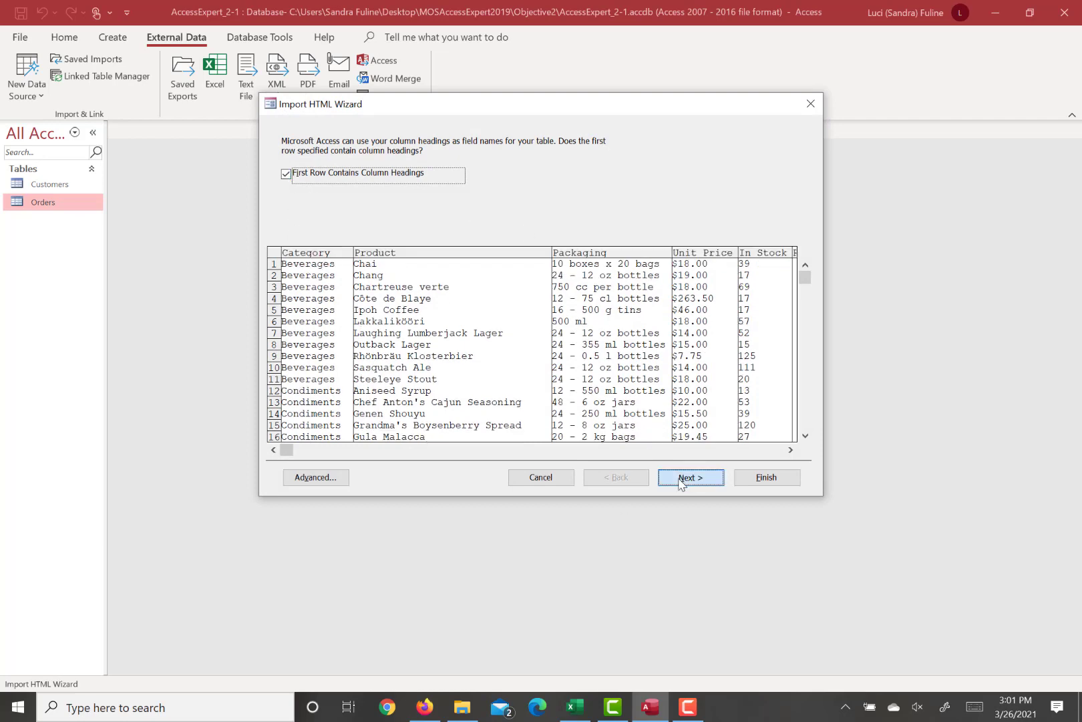
{"action": "left_click", "coordinate": [681, 479]}
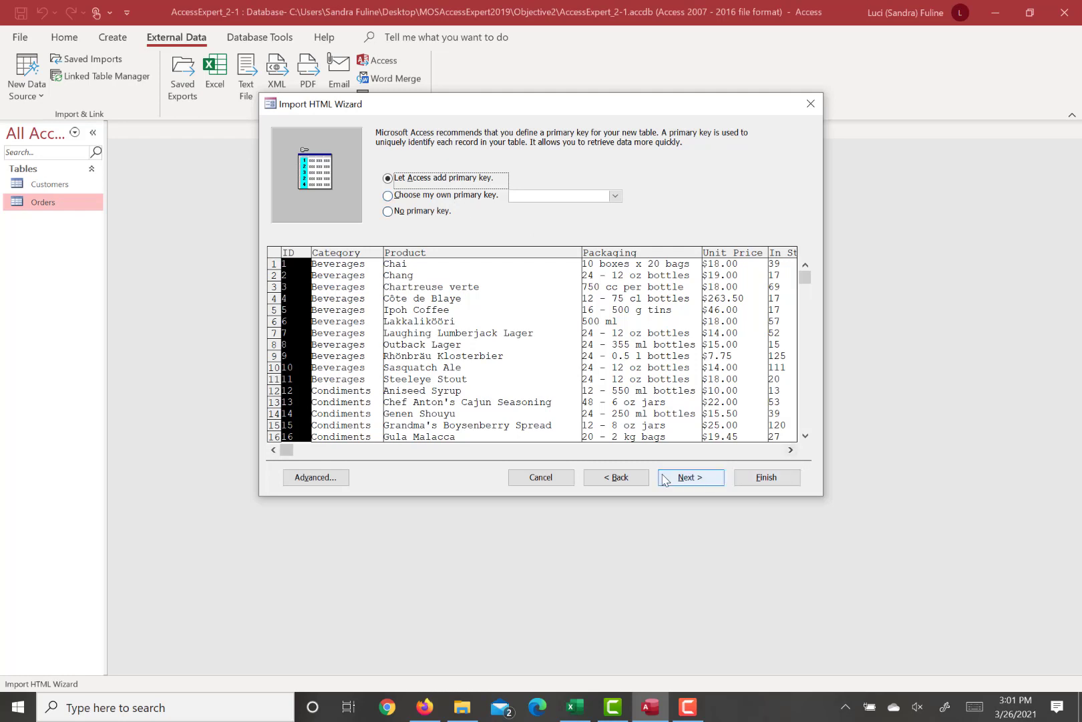
{"action": "left_click", "coordinate": [687, 479]}
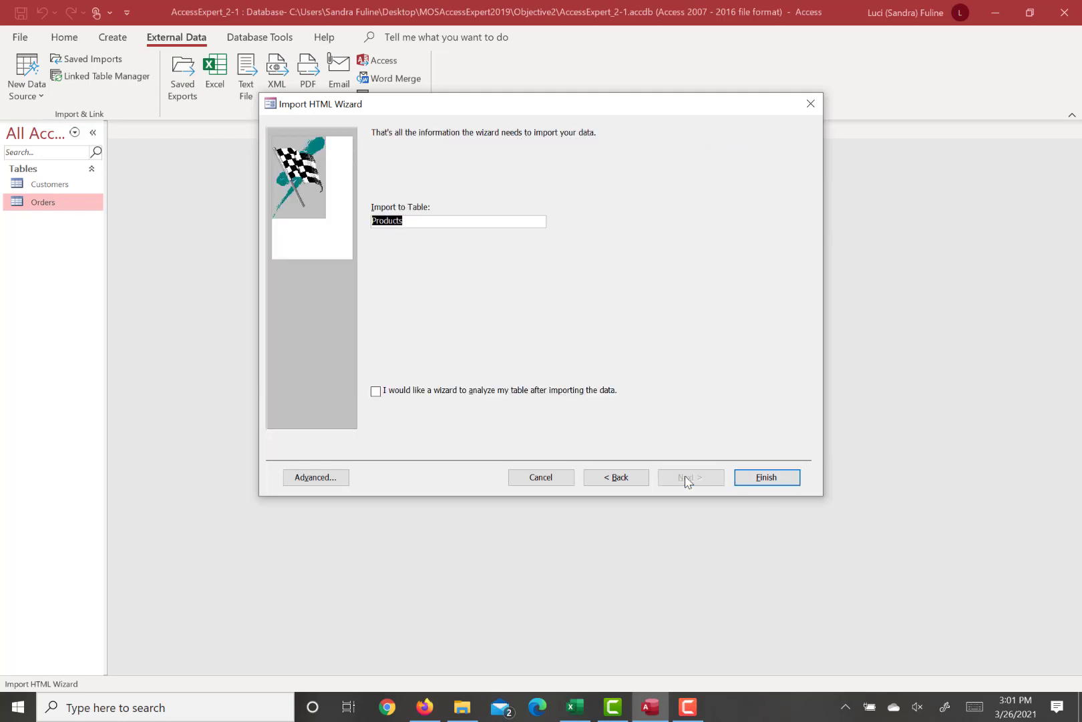
{"action": "left_click", "coordinate": [777, 480]}
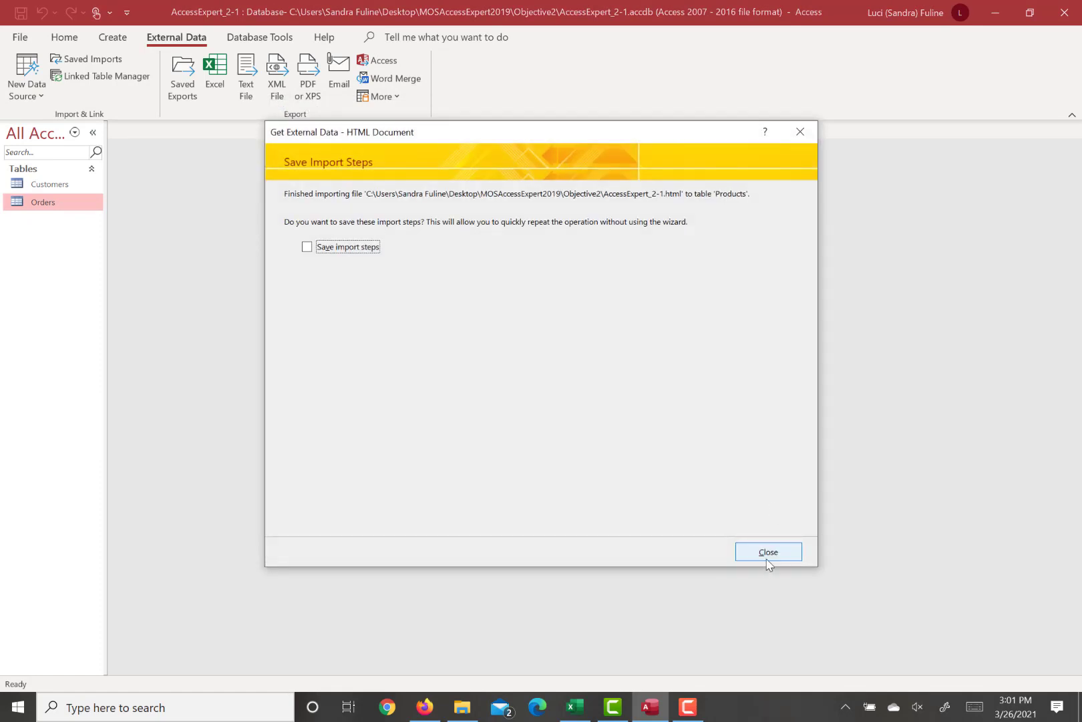
{"action": "left_click", "coordinate": [768, 559]}
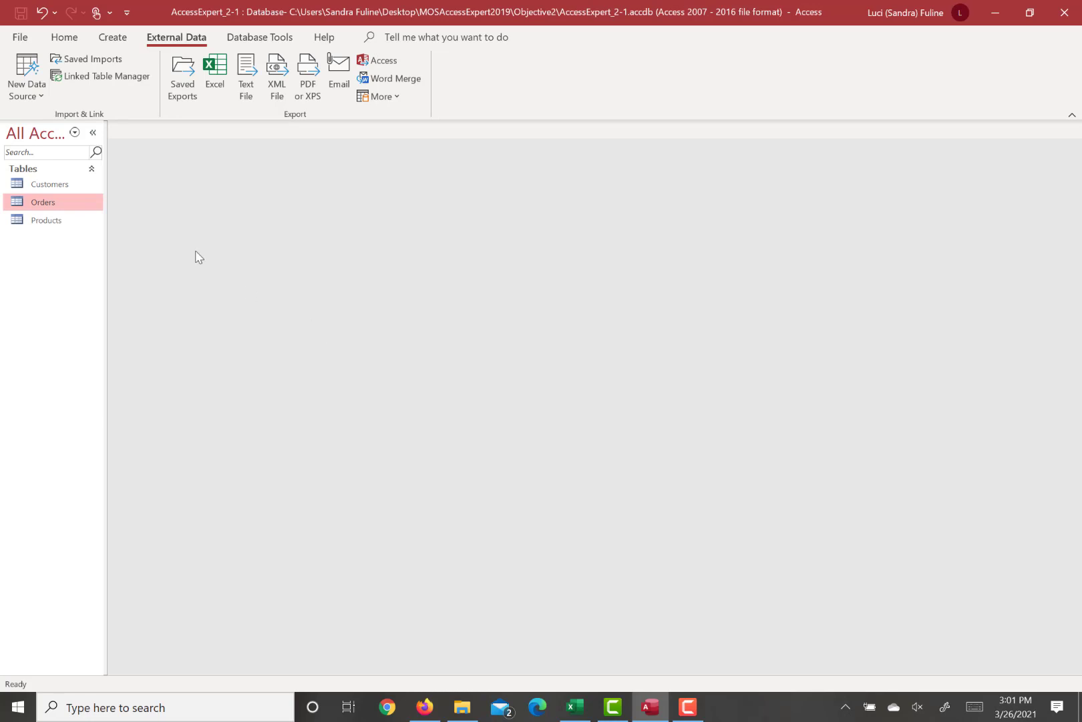
- Import the structure and data of the Suppliers table from the XML file AccessExpert_2-1.xml without saving the import steps
{"action": "left_click", "coordinate": [41, 97]}
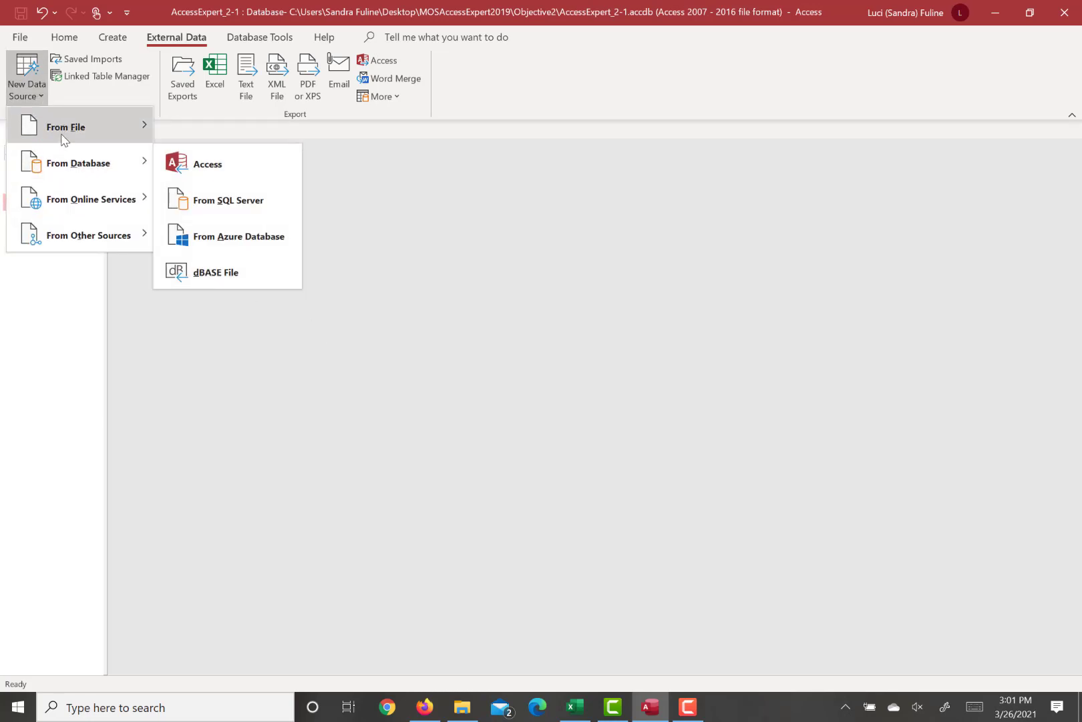
{"action": "mouse_move", "coordinate": [67, 127]}
{"action": "left_click", "coordinate": [214, 209]}
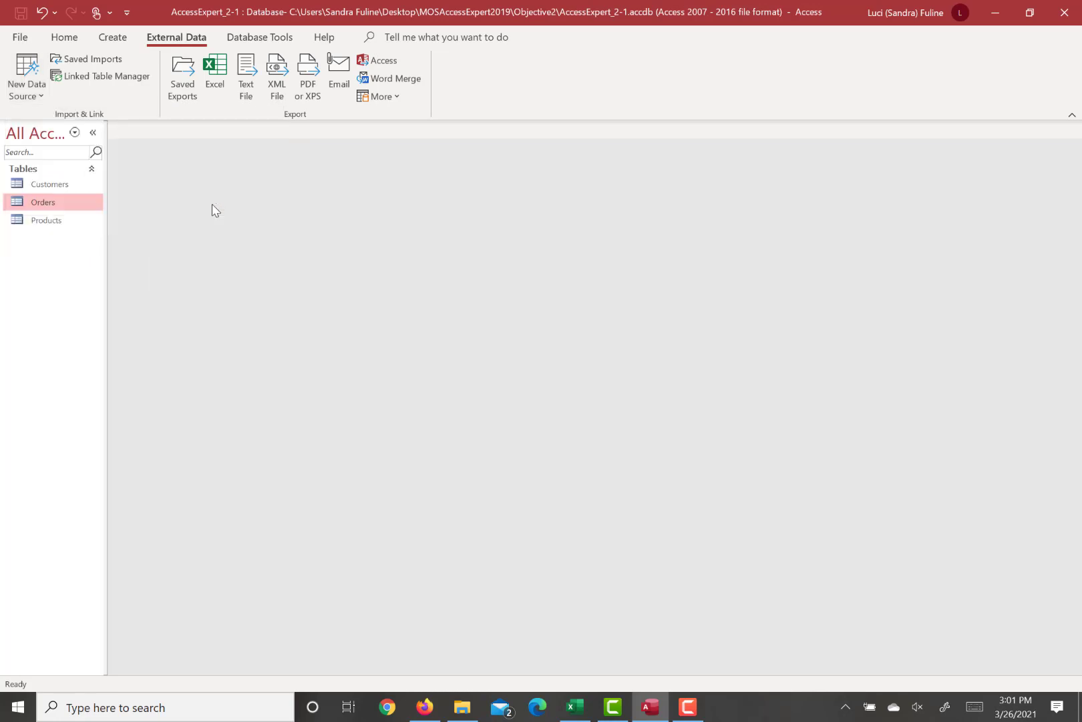
{"action": "left_click", "coordinate": [746, 252]}
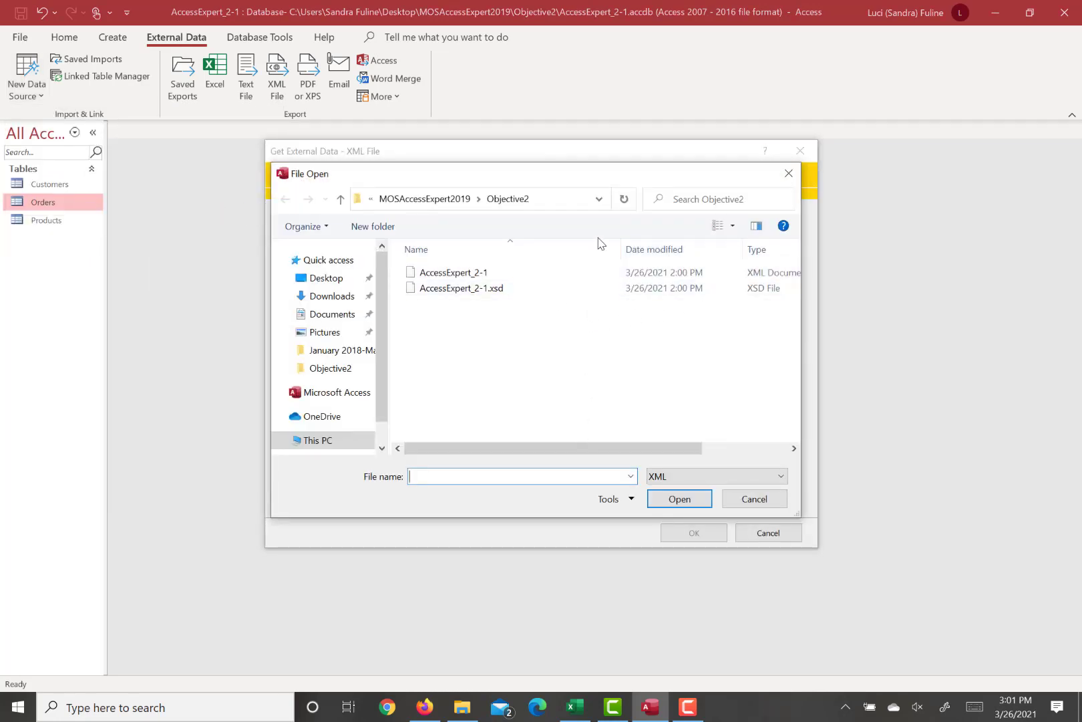
{"action": "double_click", "coordinate": [616, 274]}
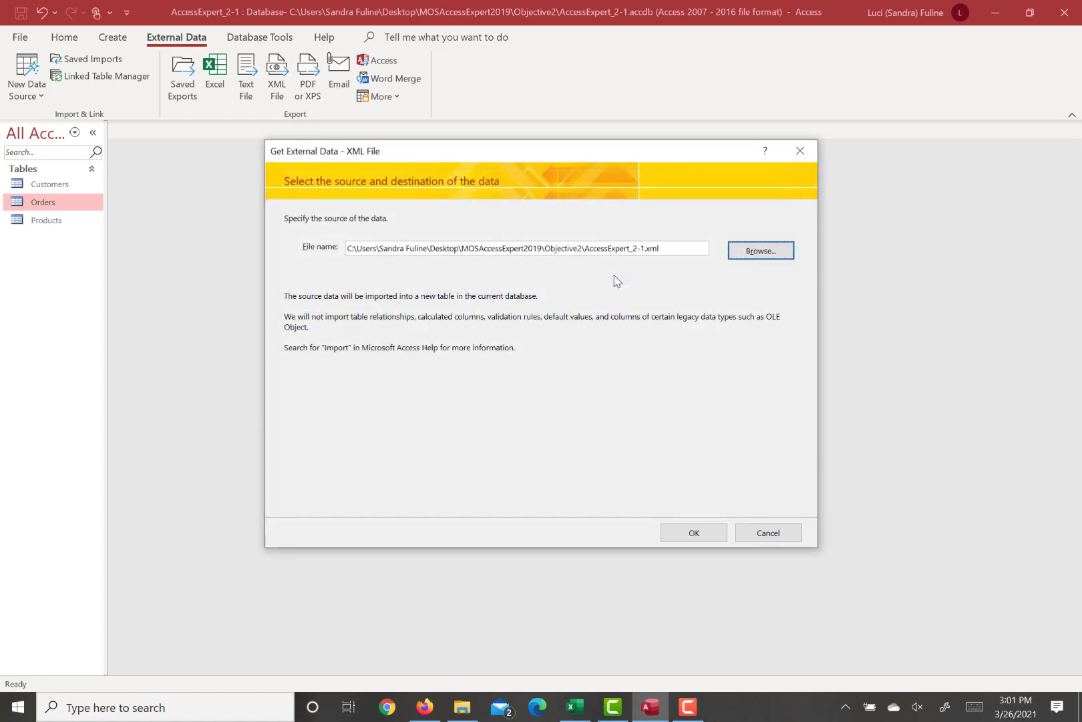
{"action": "left_click", "coordinate": [696, 533]}
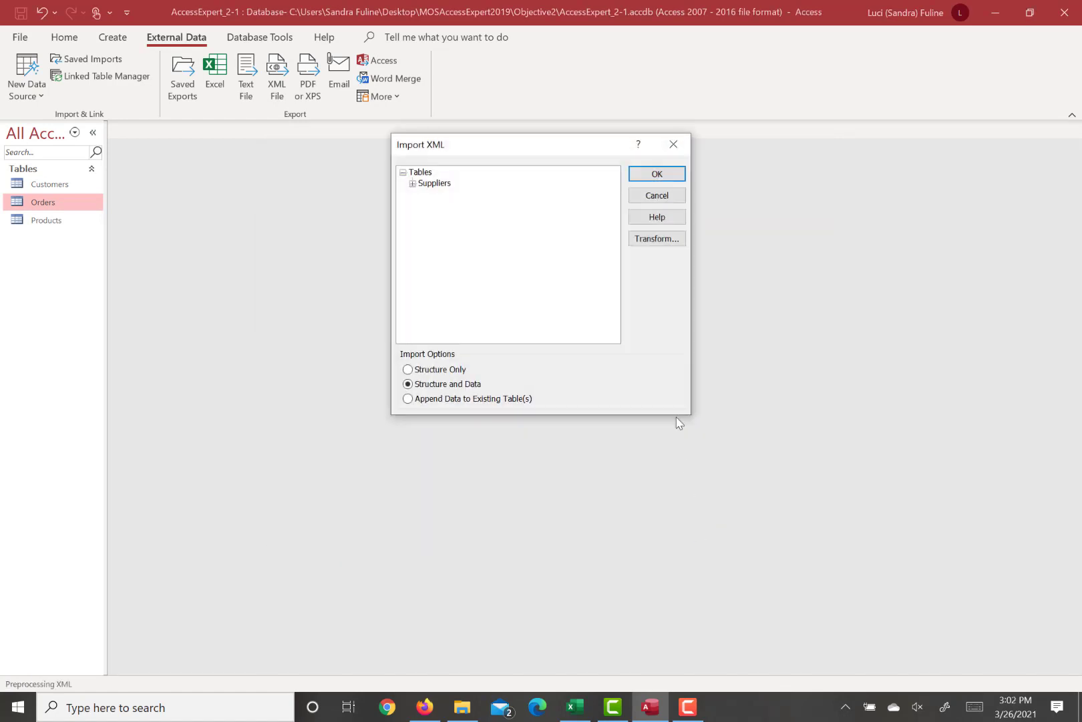
{"action": "left_click", "coordinate": [653, 175]}
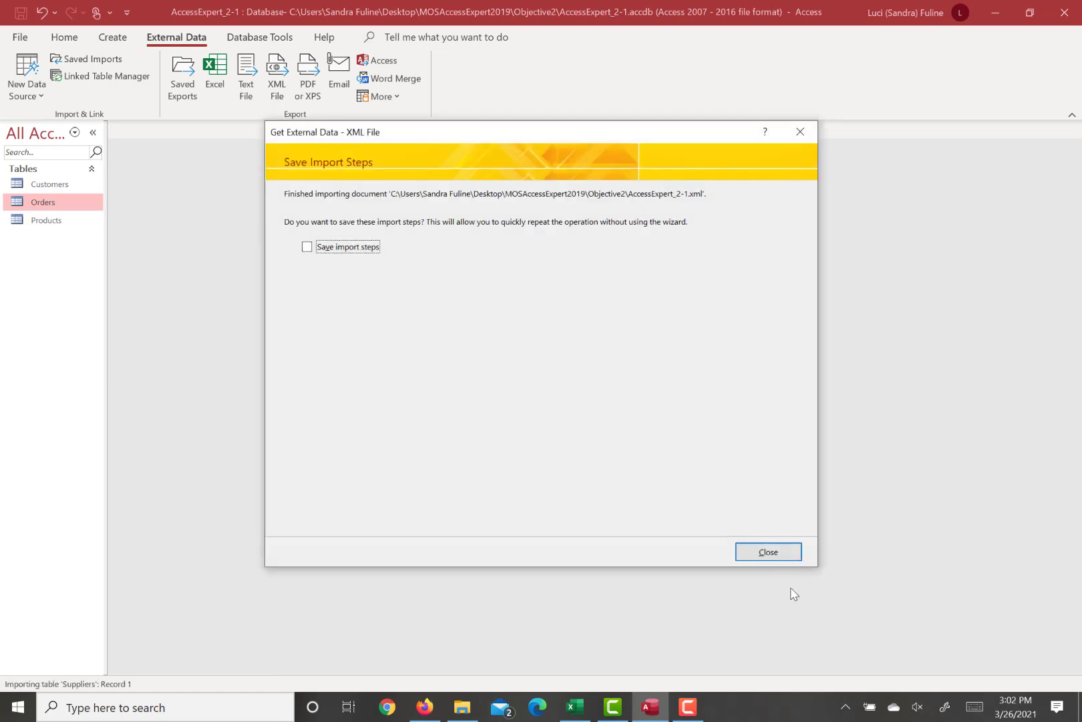
{"action": "left_click", "coordinate": [785, 551]}
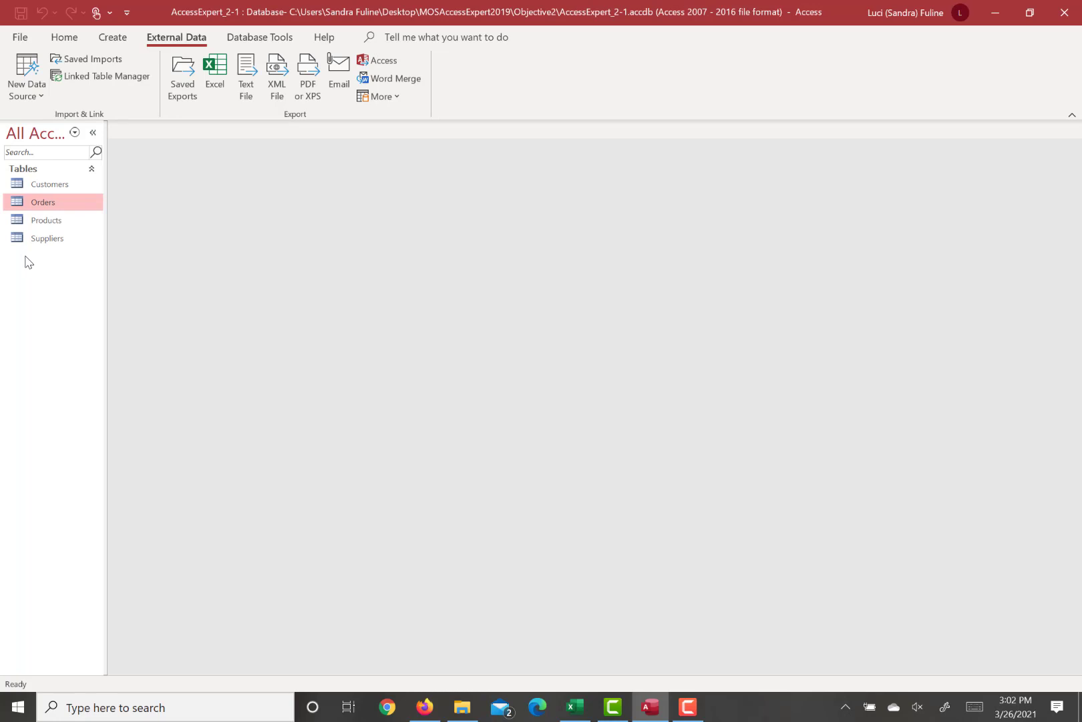
{"action": "left_click", "coordinate": [29, 93]}
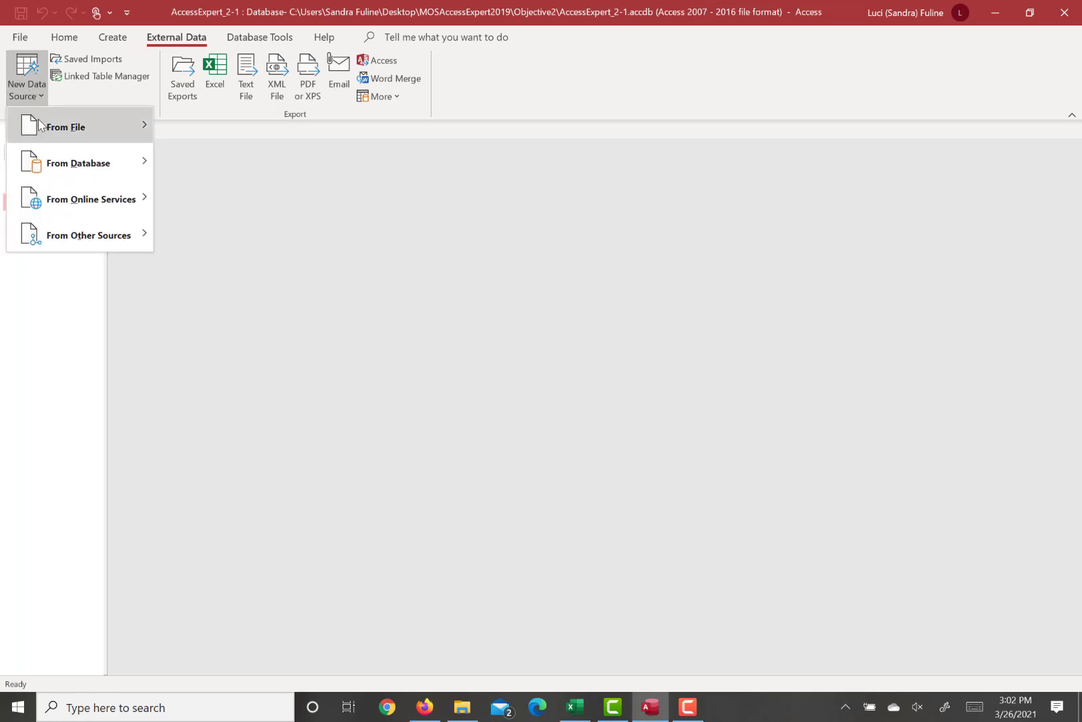
{"action": "mouse_move", "coordinate": [44, 127]}
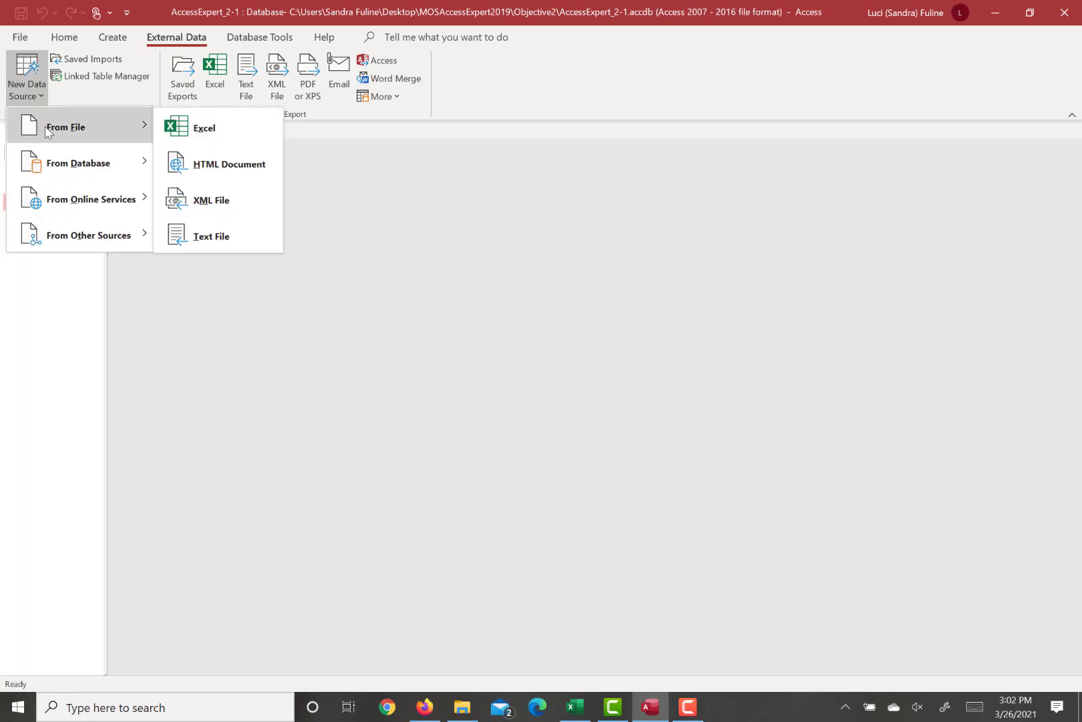
{"action": "left_click", "coordinate": [220, 246]}
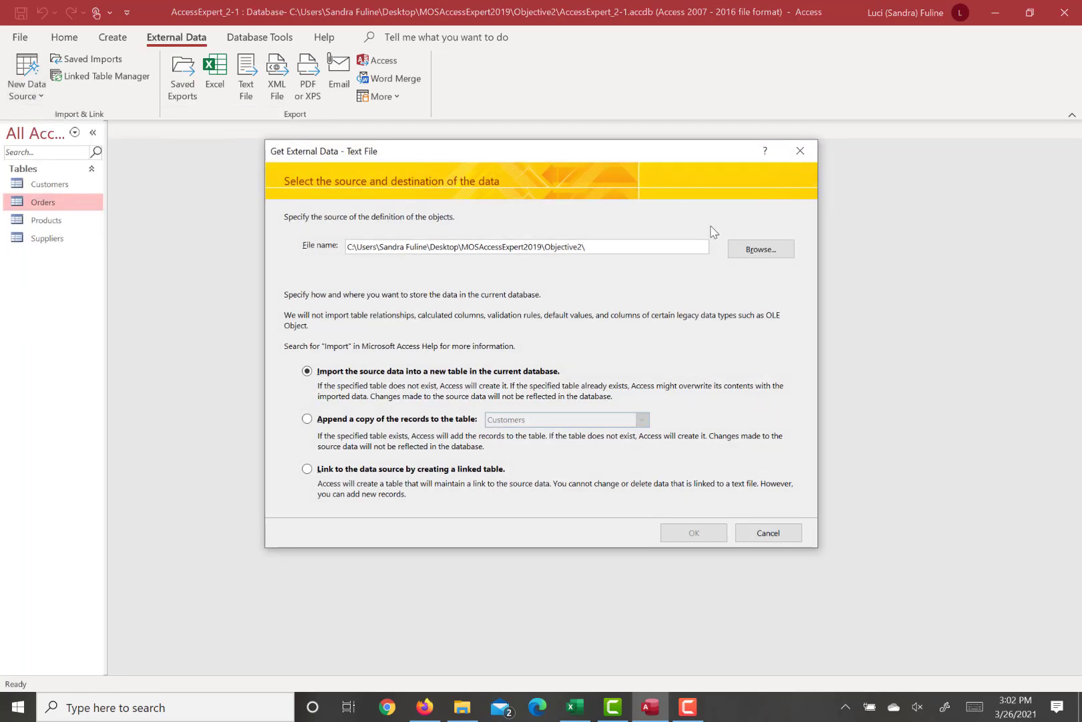
{"action": "left_click", "coordinate": [760, 252]}
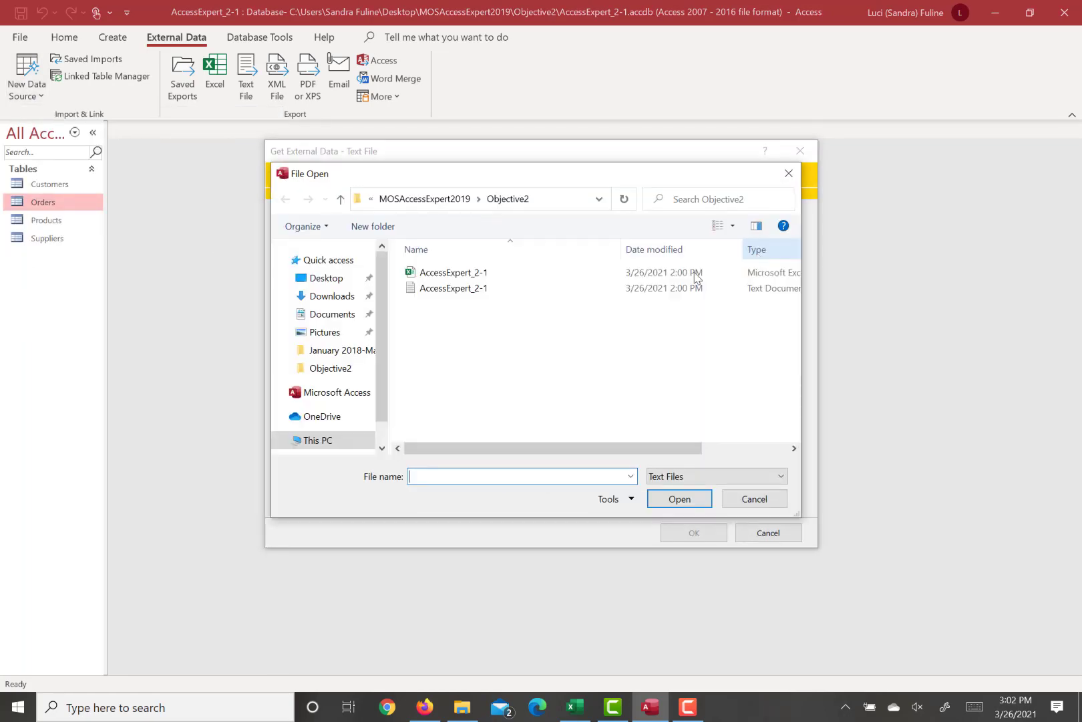
{"action": "double_click", "coordinate": [590, 292]}
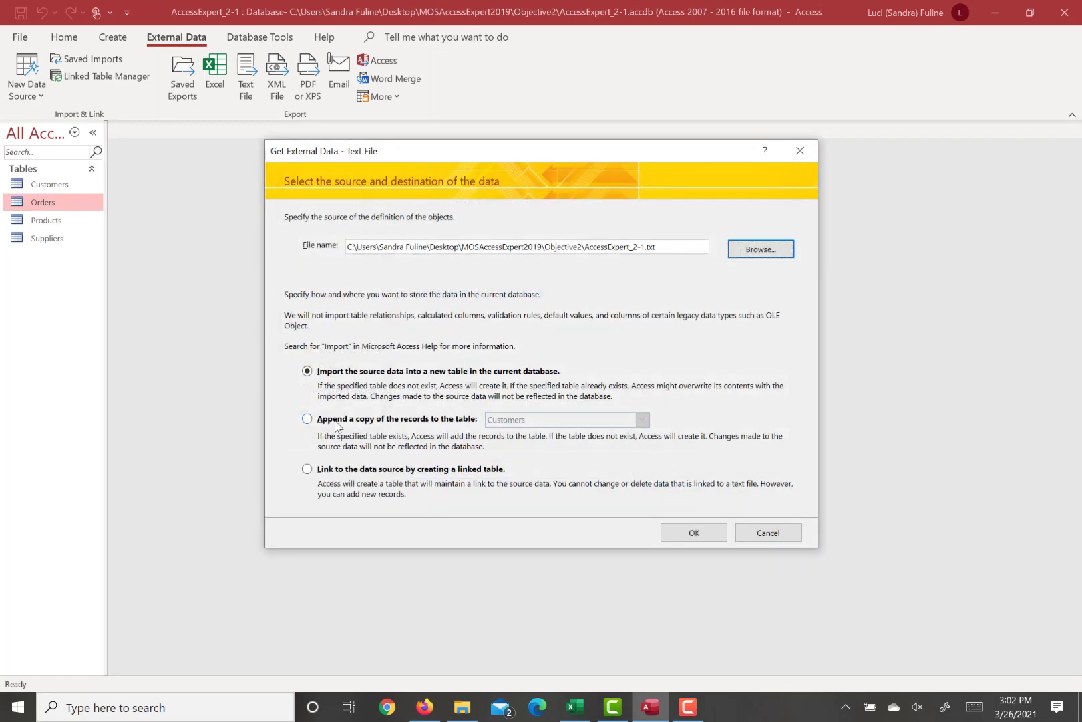
{"action": "left_click", "coordinate": [306, 419]}
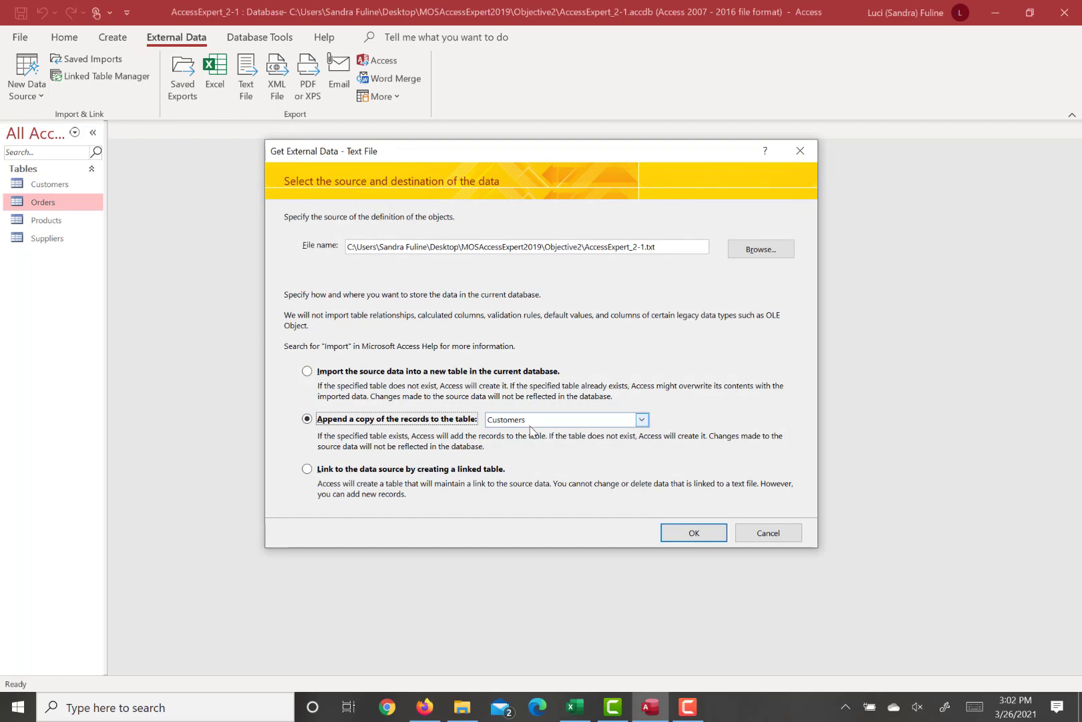
{"action": "left_click", "coordinate": [528, 421]}
{"action": "left_click", "coordinate": [533, 447]}
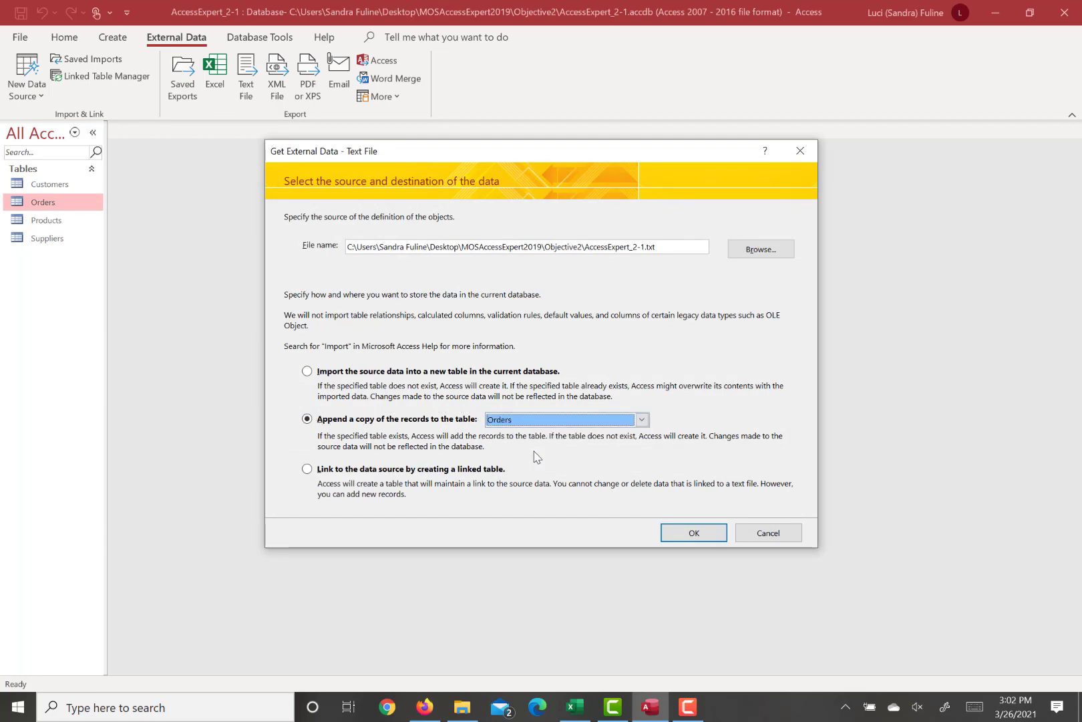
{"action": "left_click", "coordinate": [692, 533]}
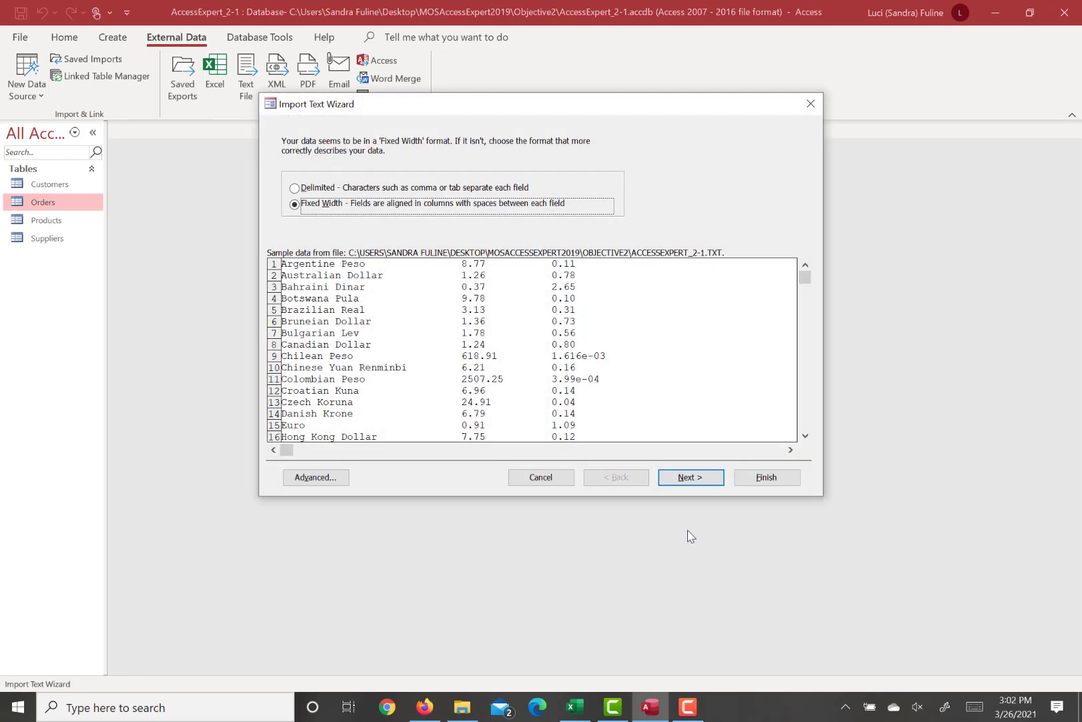
{"action": "left_click", "coordinate": [294, 189]}
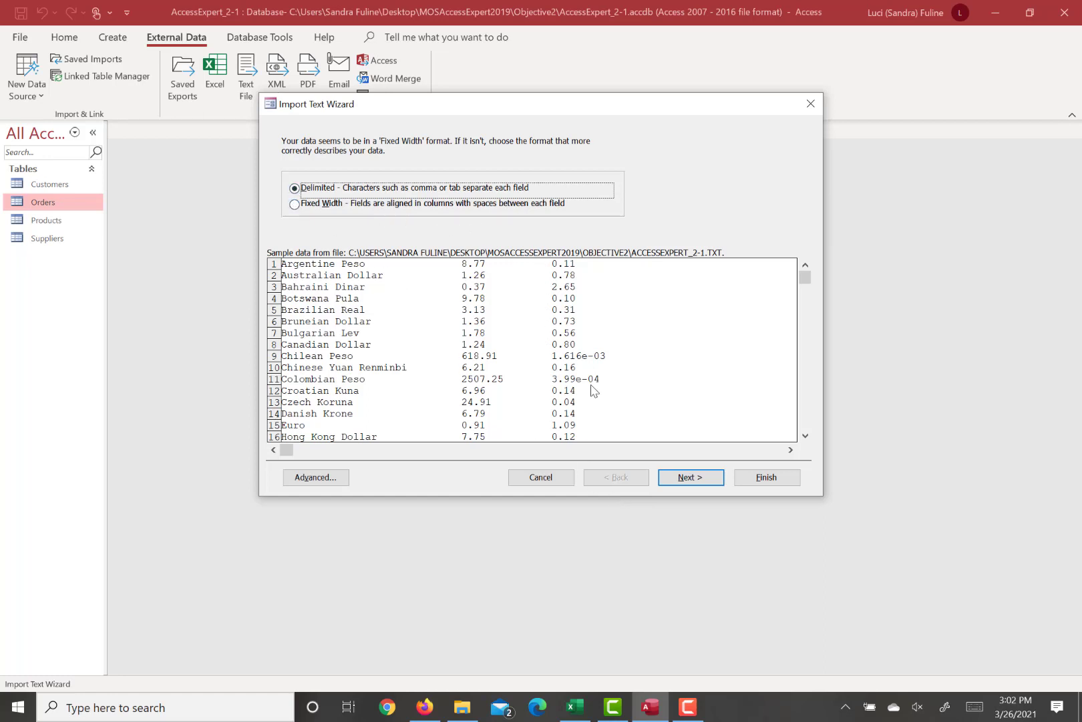
{"action": "left_click", "coordinate": [695, 477]}
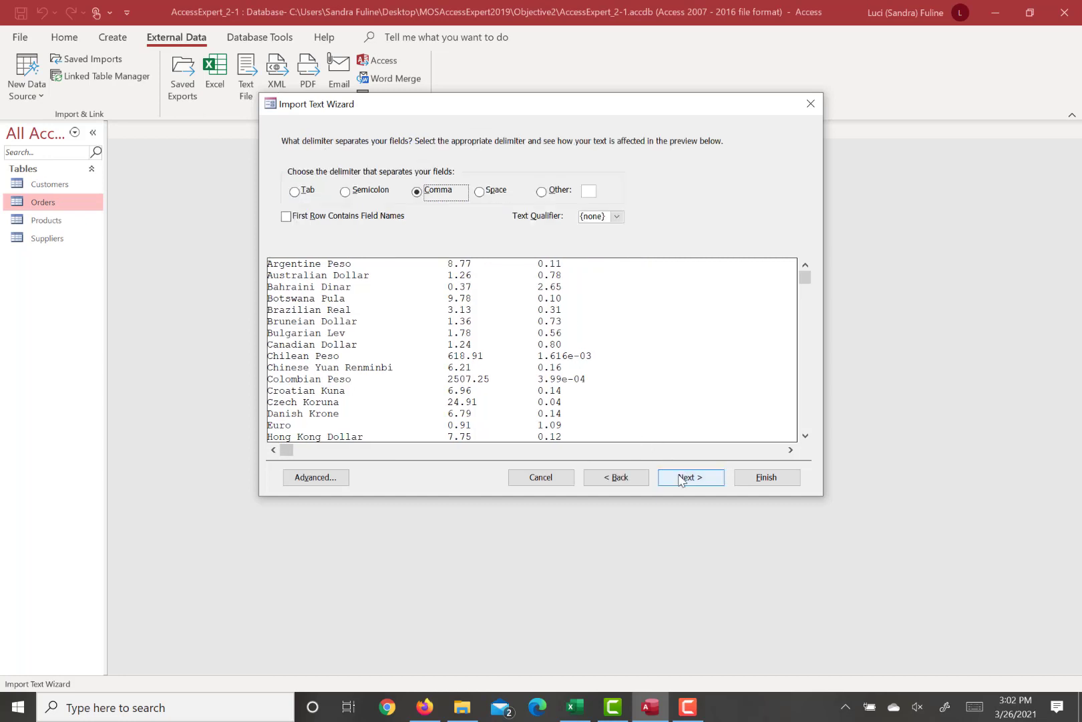
{"action": "left_click", "coordinate": [679, 477]}
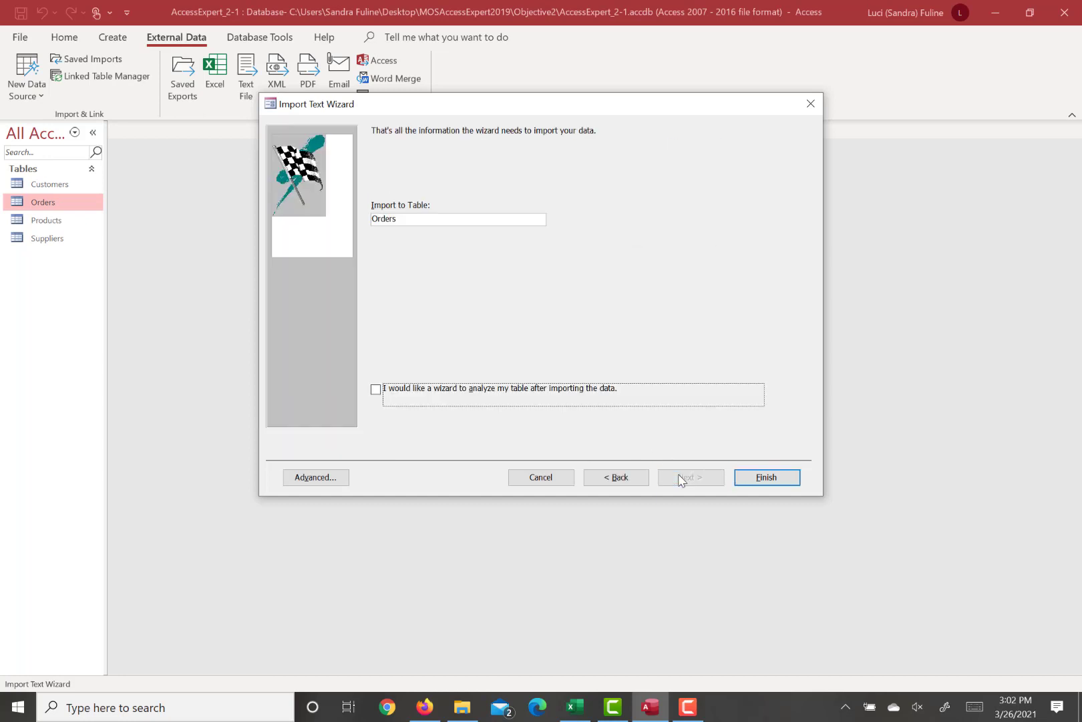
{"action": "left_click", "coordinate": [632, 479]}
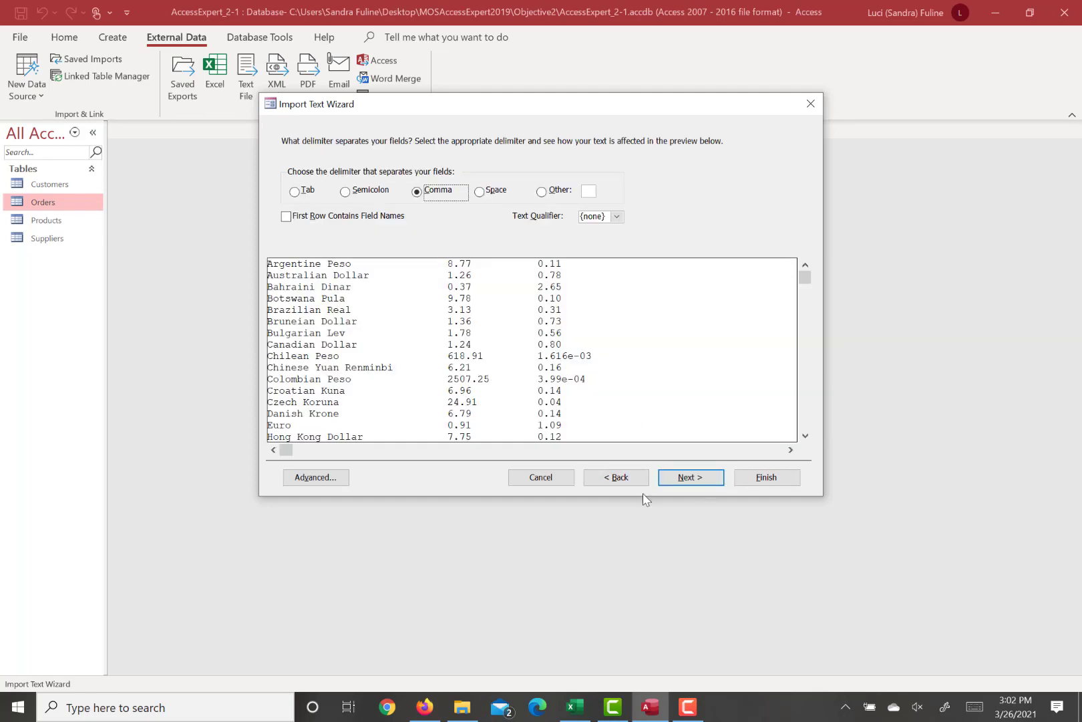
{"action": "left_click", "coordinate": [544, 478]}
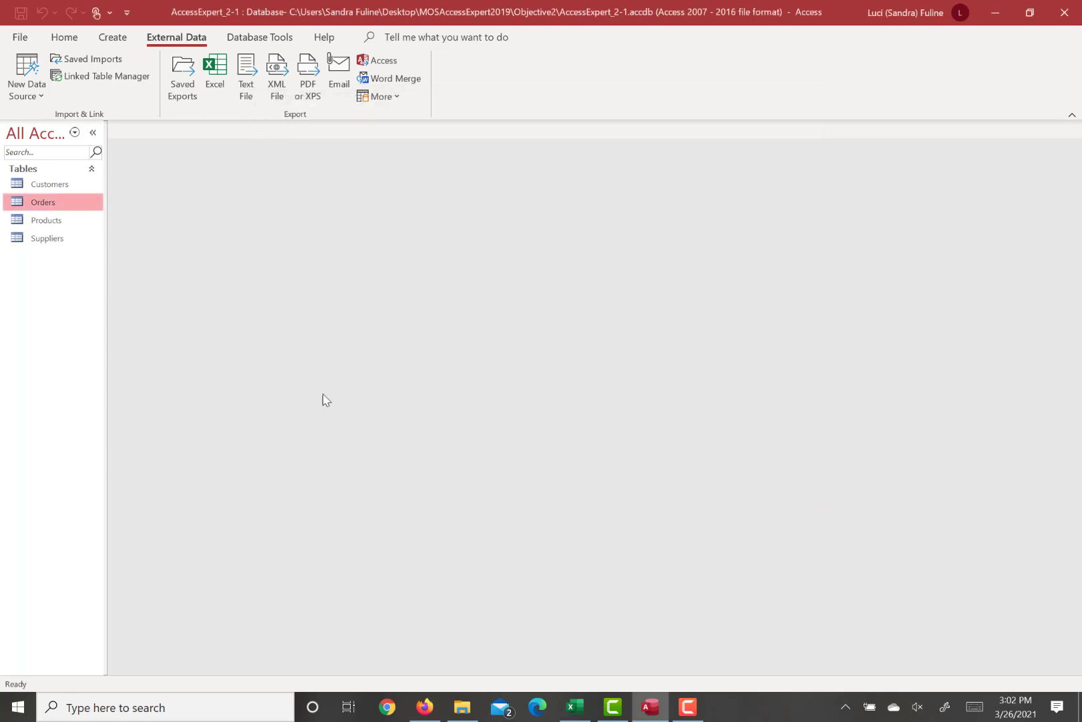
- Start a text import that appends the records of AccessExpert_2-1.csv from the Objective2 folder to the Orders table
{"action": "left_click", "coordinate": [26, 87]}
{"action": "mouse_move", "coordinate": [56, 242]}
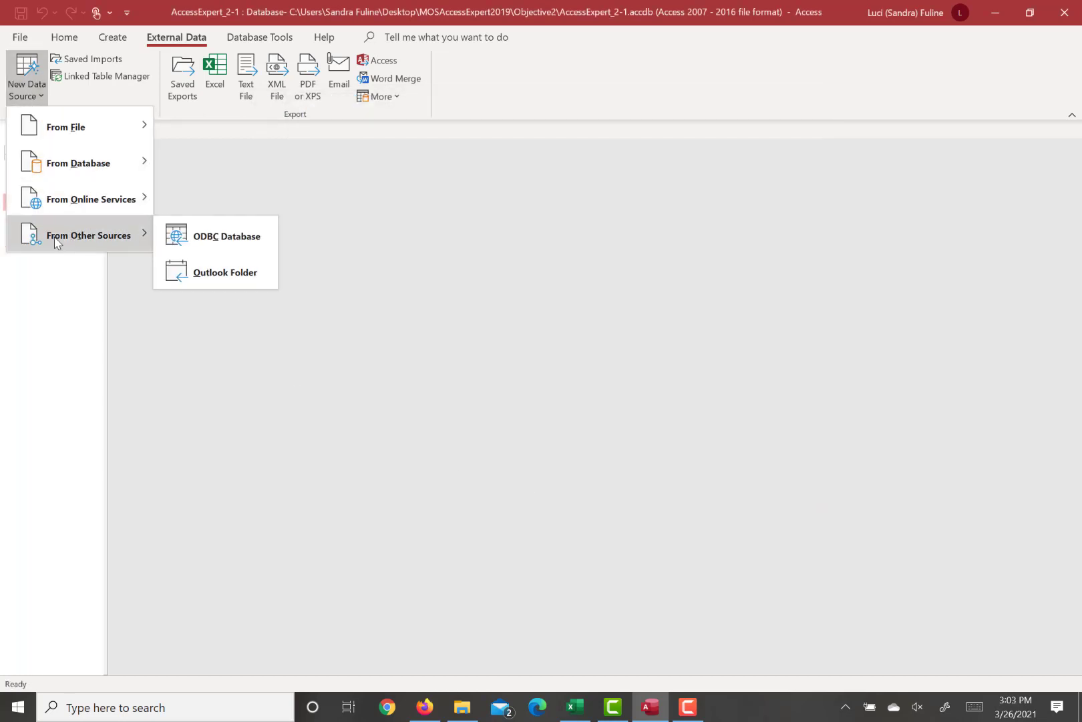
{"action": "mouse_move", "coordinate": [65, 126]}
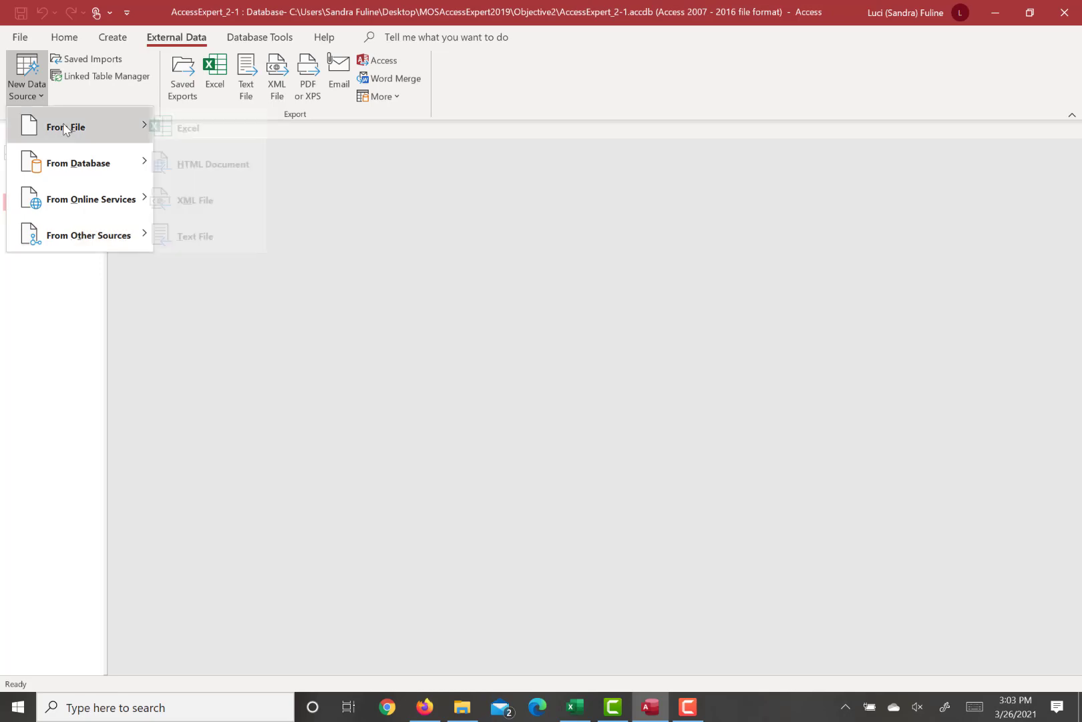
{"action": "left_click", "coordinate": [201, 239]}
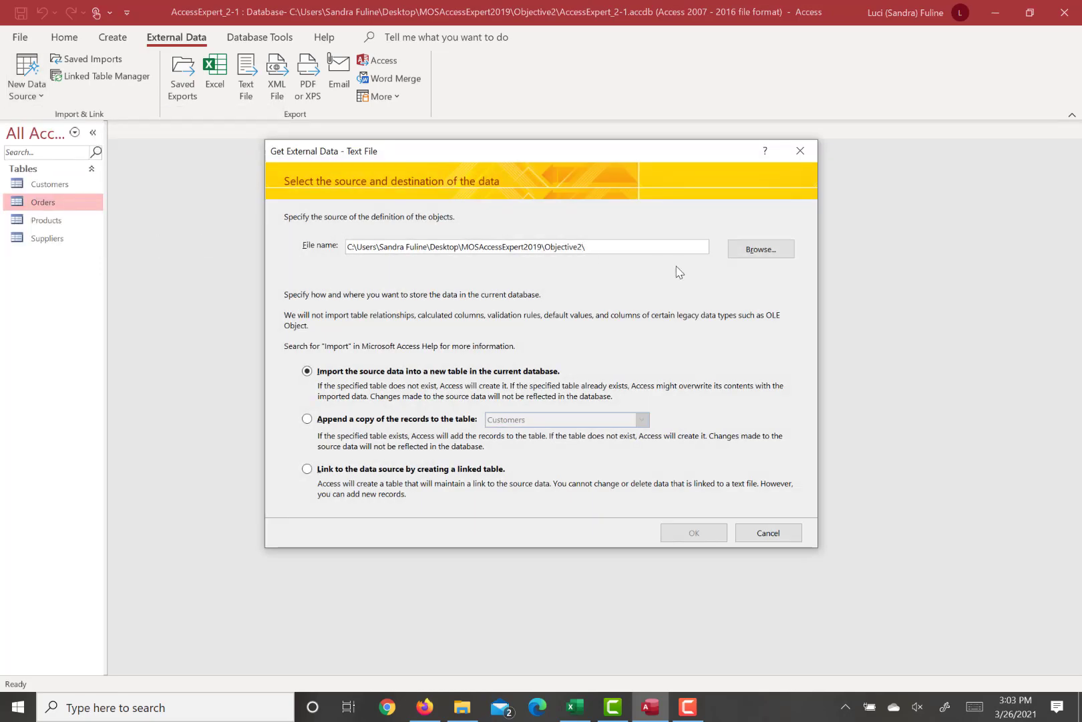
{"action": "left_click", "coordinate": [761, 249]}
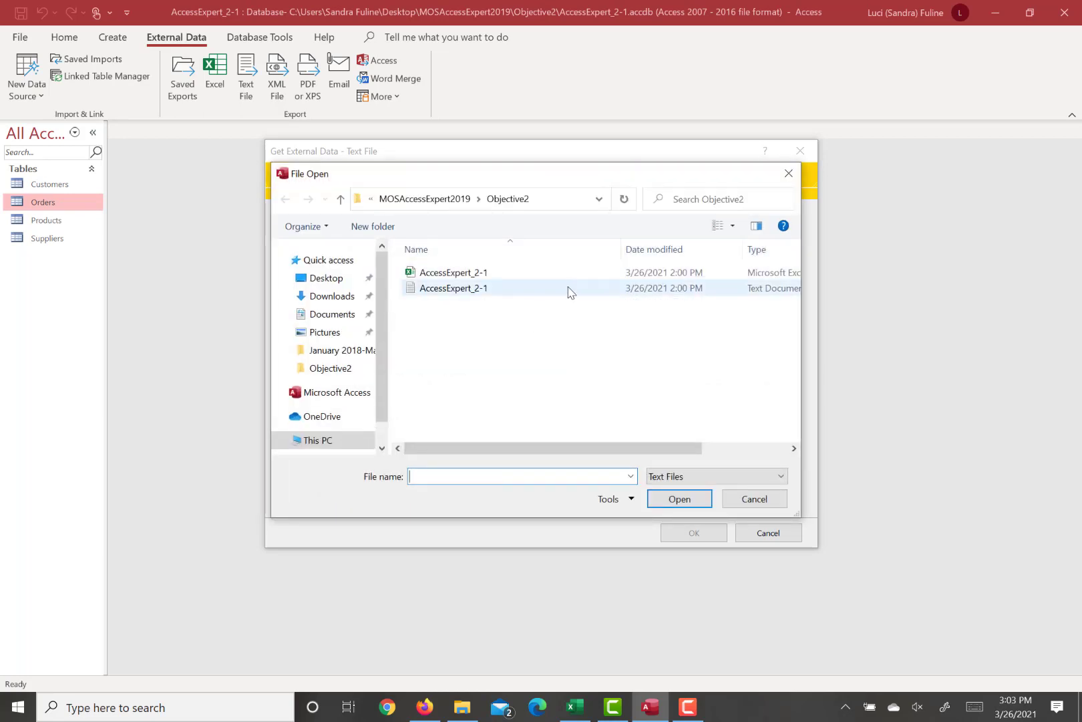
{"action": "left_click_drag", "start_coordinate": [588, 447], "coordinate": [750, 461]}
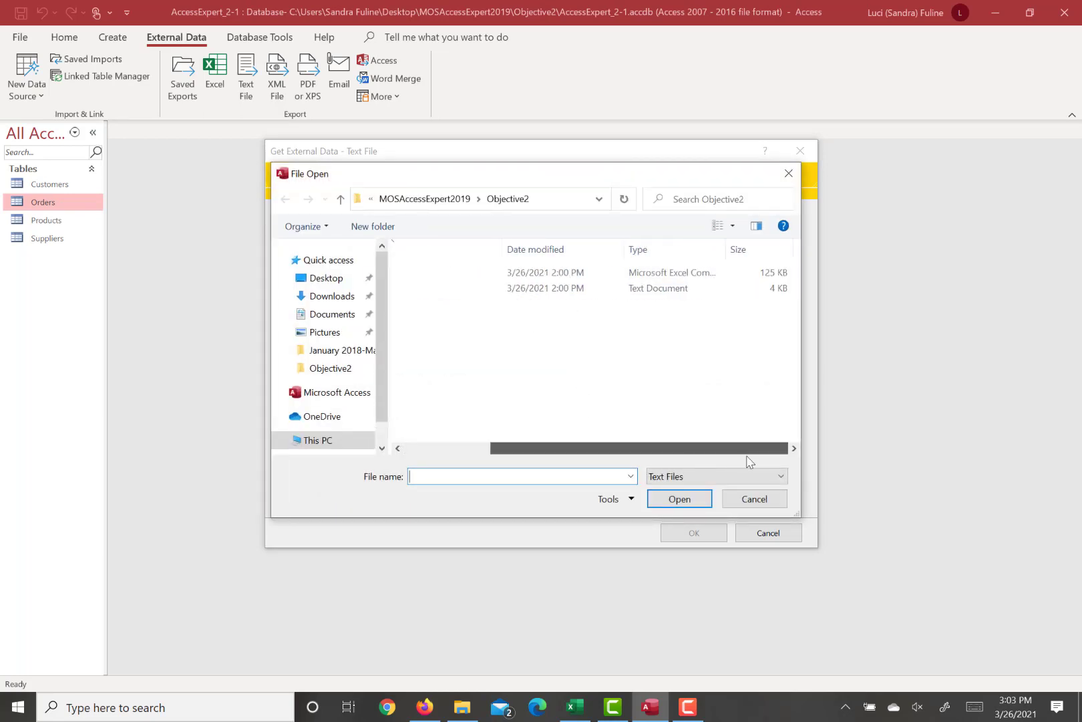
{"action": "double_click", "coordinate": [683, 278]}
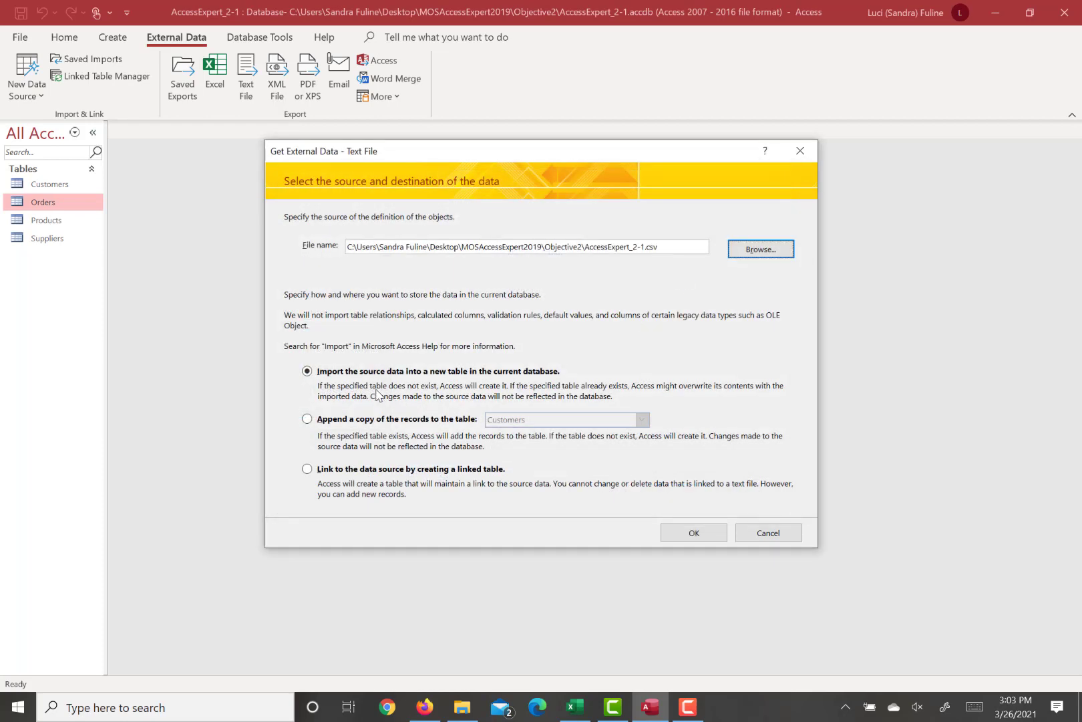
{"action": "left_click", "coordinate": [306, 420]}
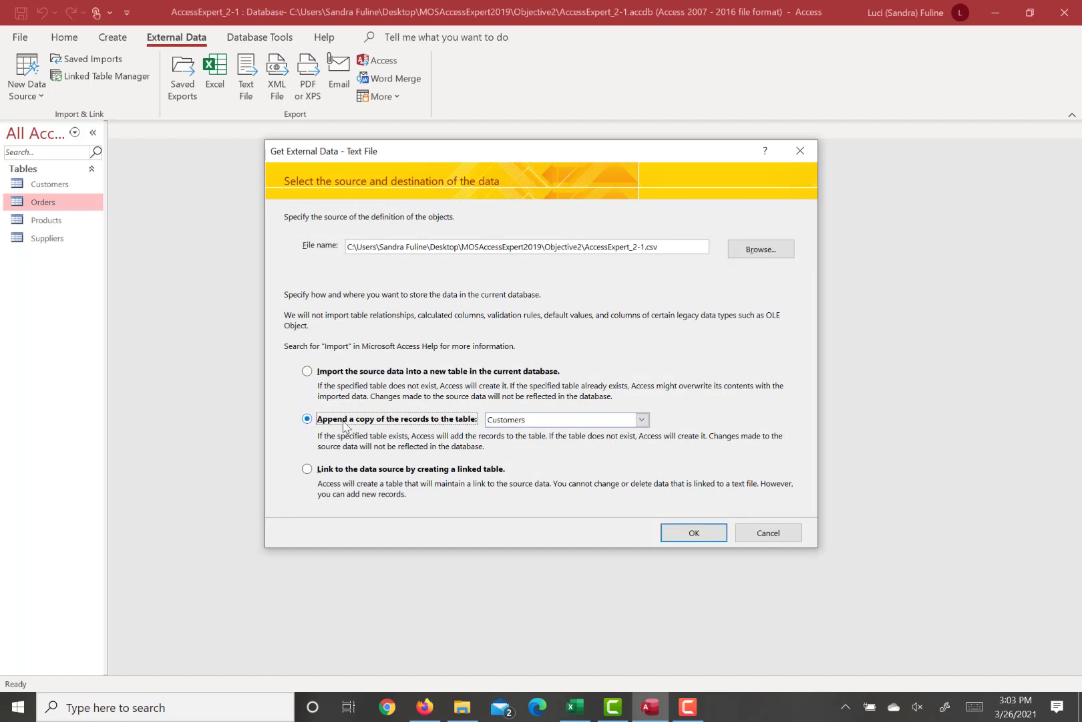
{"action": "left_click", "coordinate": [567, 421]}
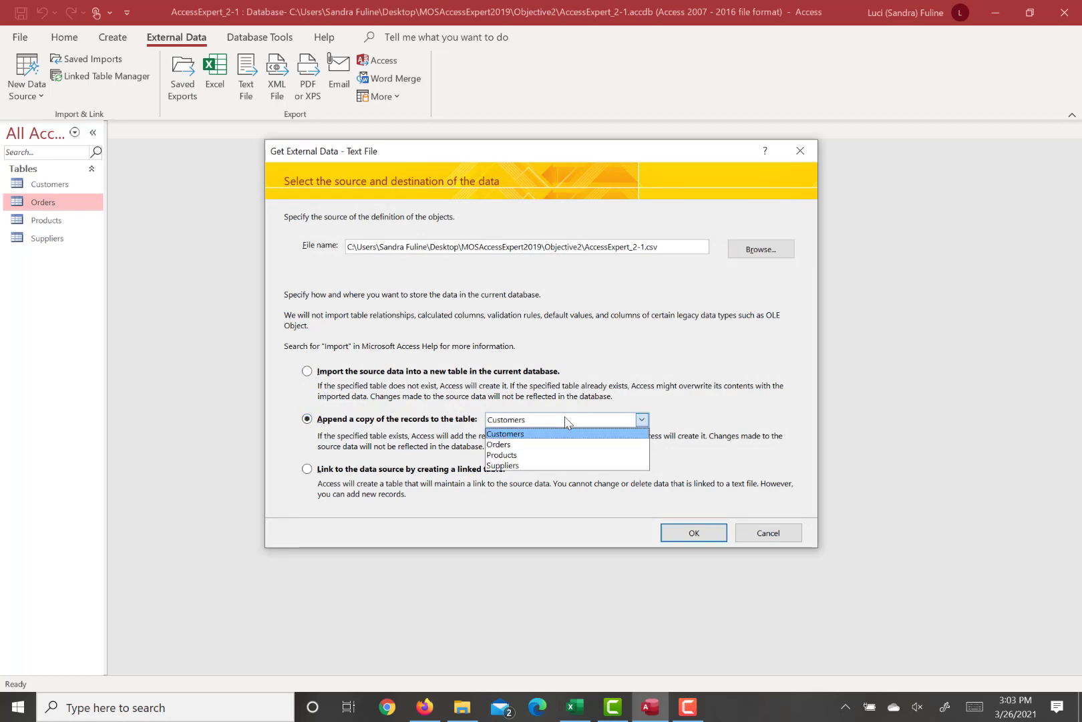
{"action": "left_click", "coordinate": [525, 445]}
{"action": "left_click", "coordinate": [693, 533]}
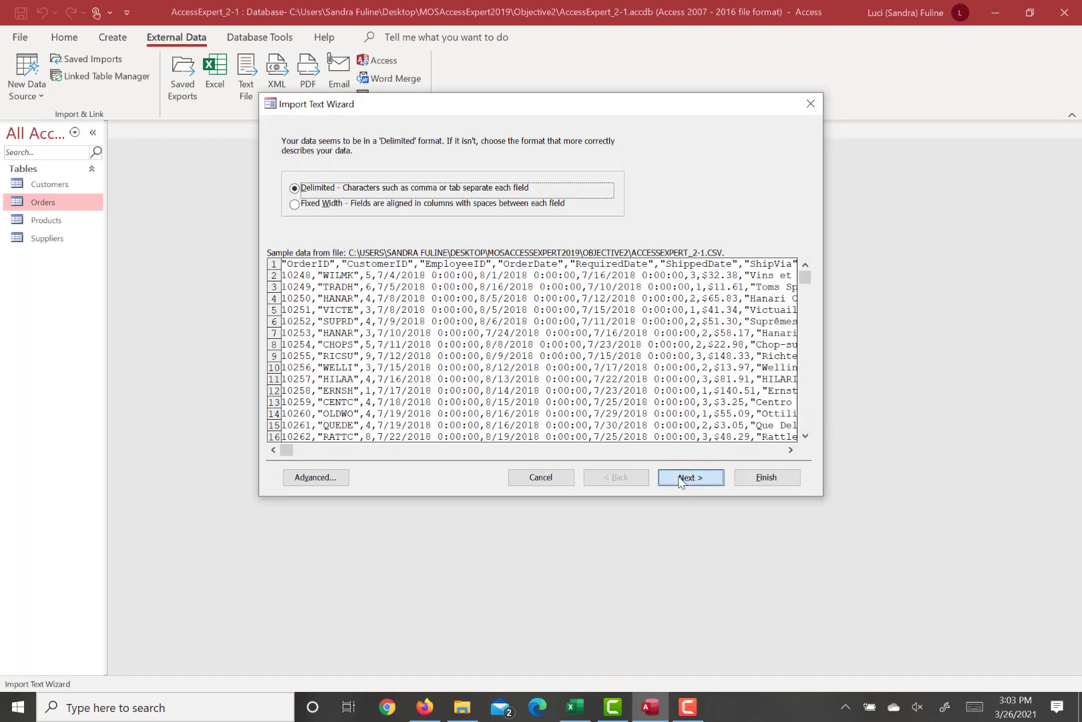
- Complete the comma-delimited import into Orders with the first row as field names, without saving the import steps
{"action": "left_click", "coordinate": [681, 479]}
{"action": "left_click", "coordinate": [681, 479]}
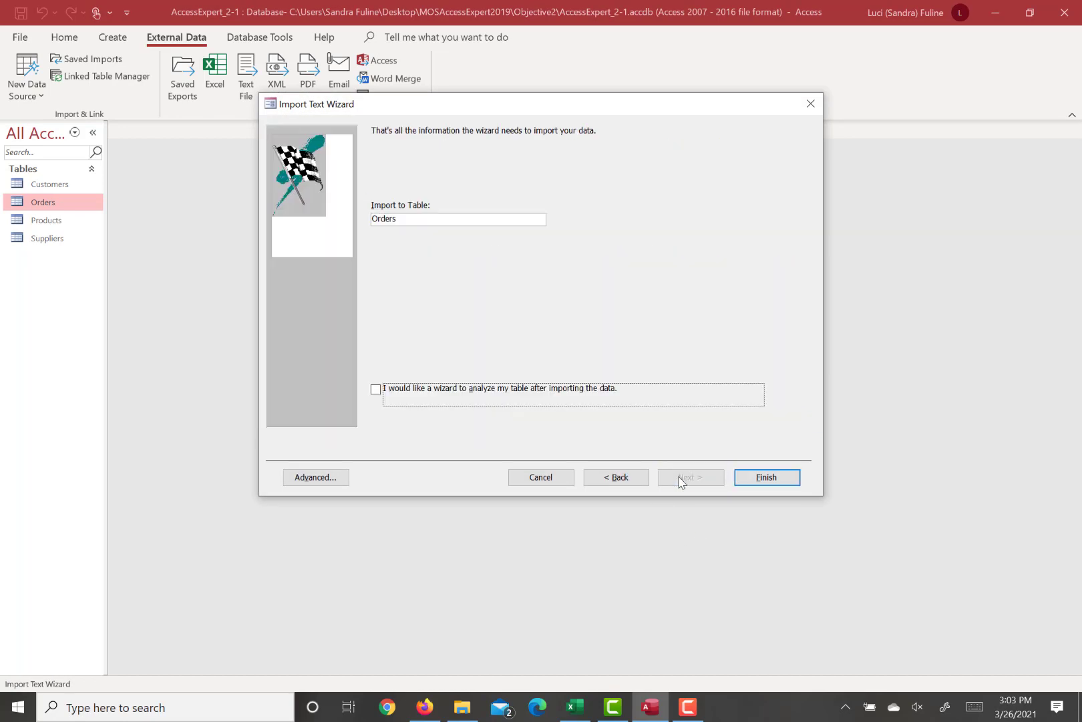
{"action": "left_click", "coordinate": [632, 482]}
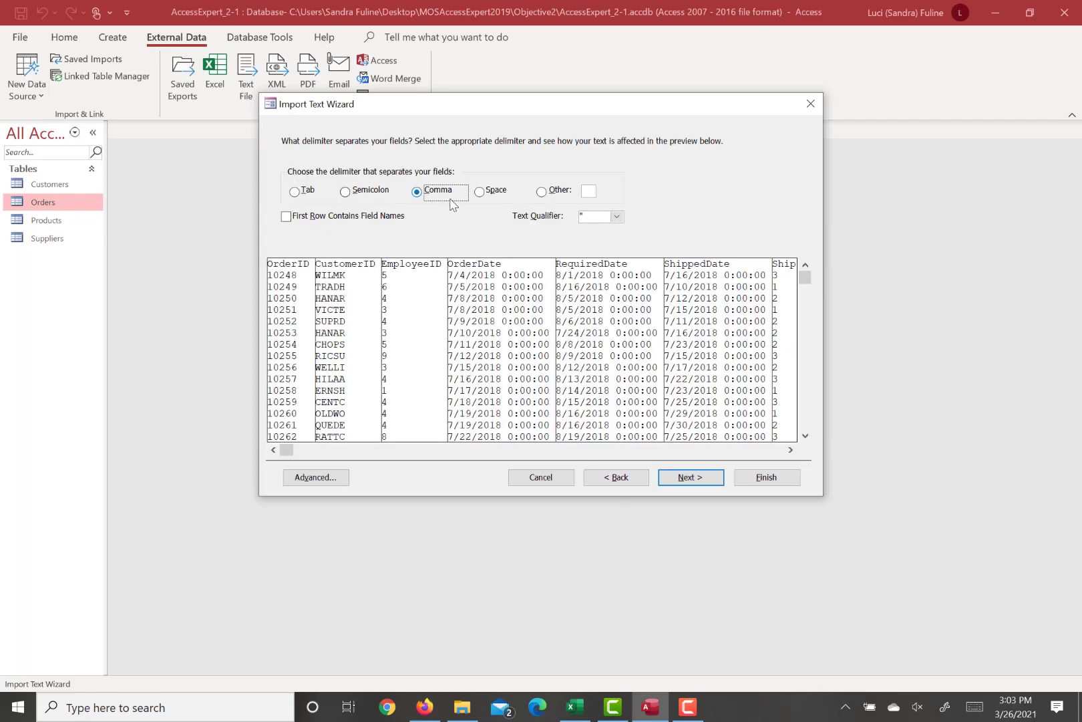
{"action": "left_click", "coordinate": [285, 216]}
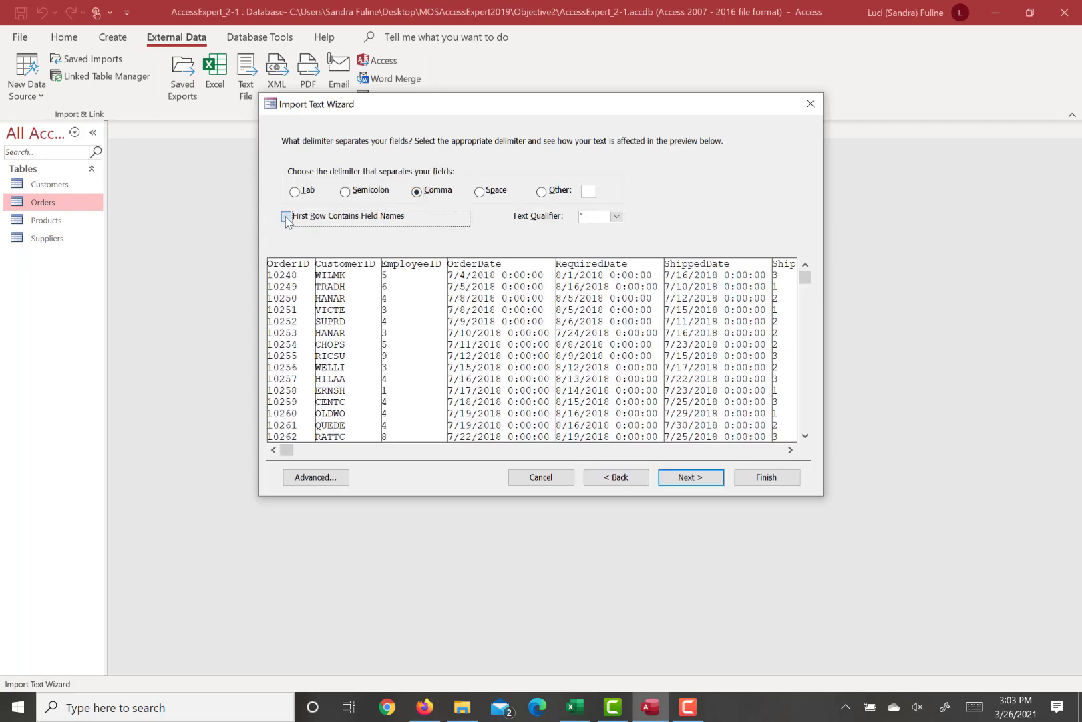
{"action": "left_click", "coordinate": [690, 477]}
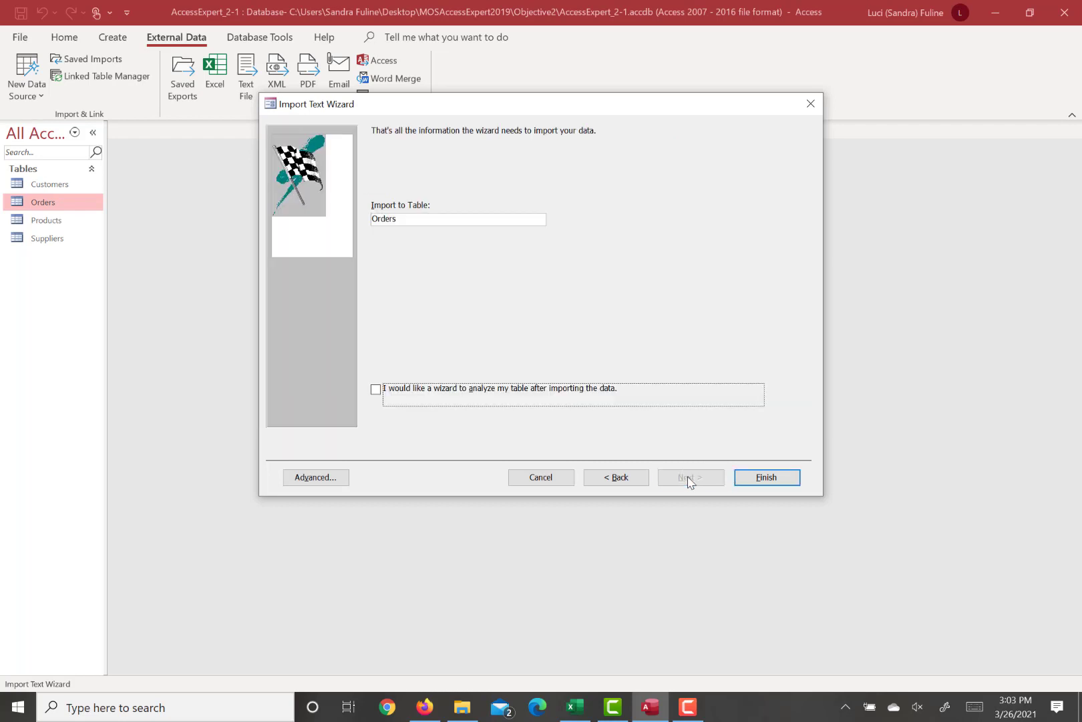
{"action": "left_click", "coordinate": [767, 480]}
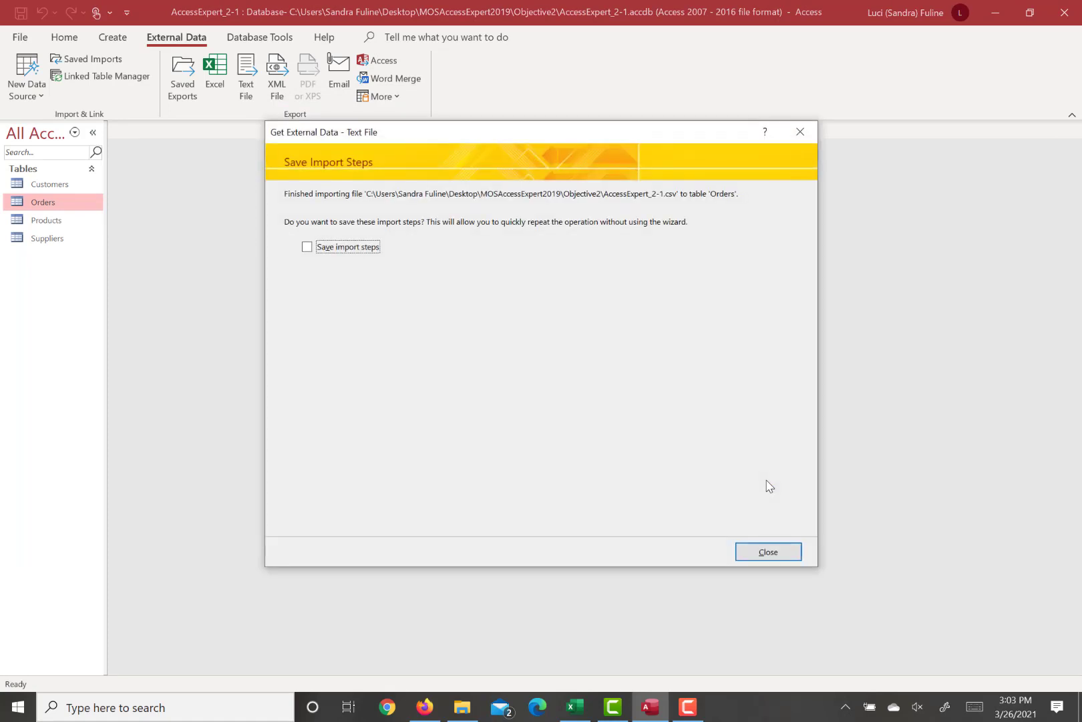
{"action": "left_click", "coordinate": [769, 553]}
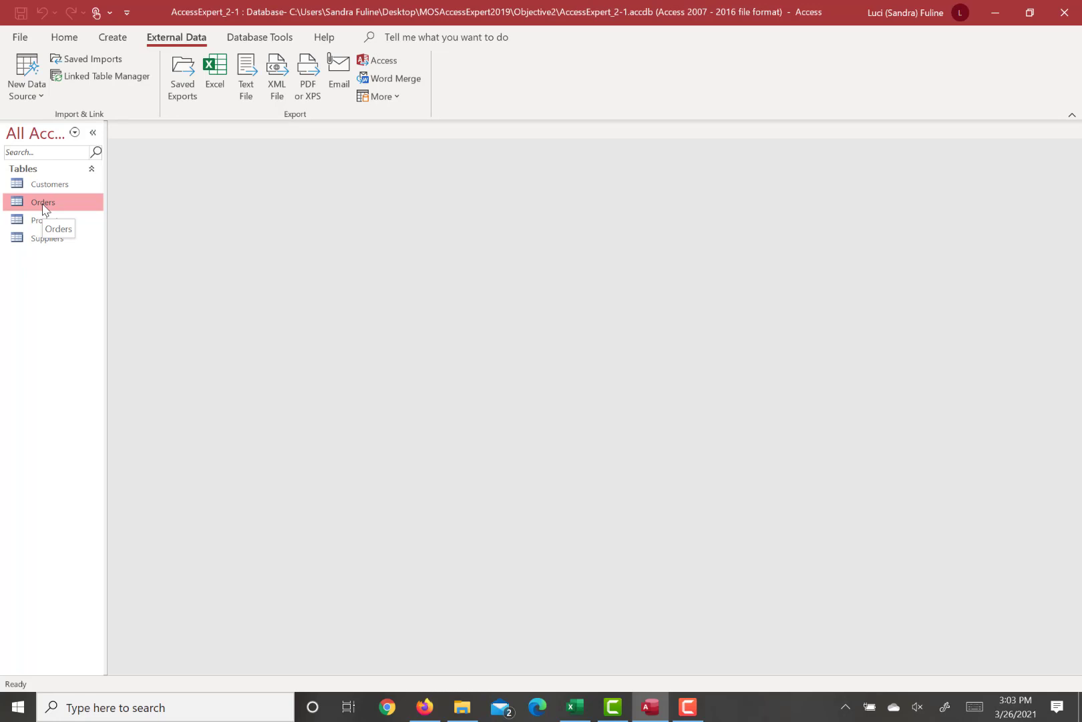
- Start a text file link that creates a linked table from AccessExpert_2-1.txt in the Objective2 folder
{"action": "left_click", "coordinate": [29, 78]}
{"action": "mouse_move", "coordinate": [67, 127]}
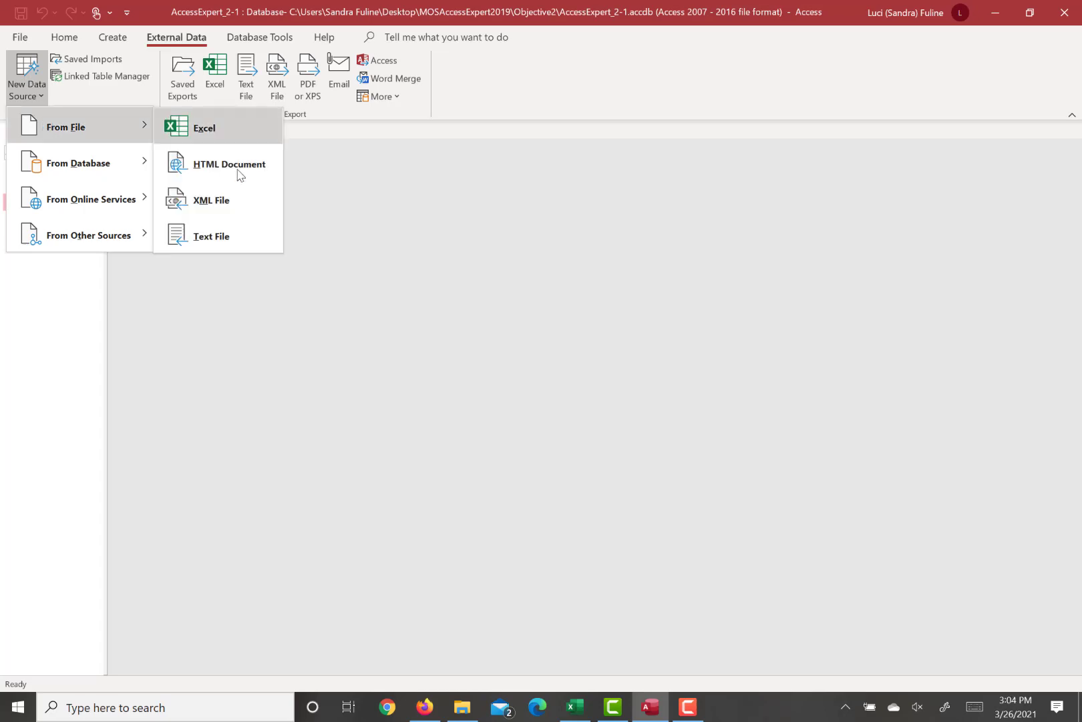
{"action": "left_click", "coordinate": [222, 230]}
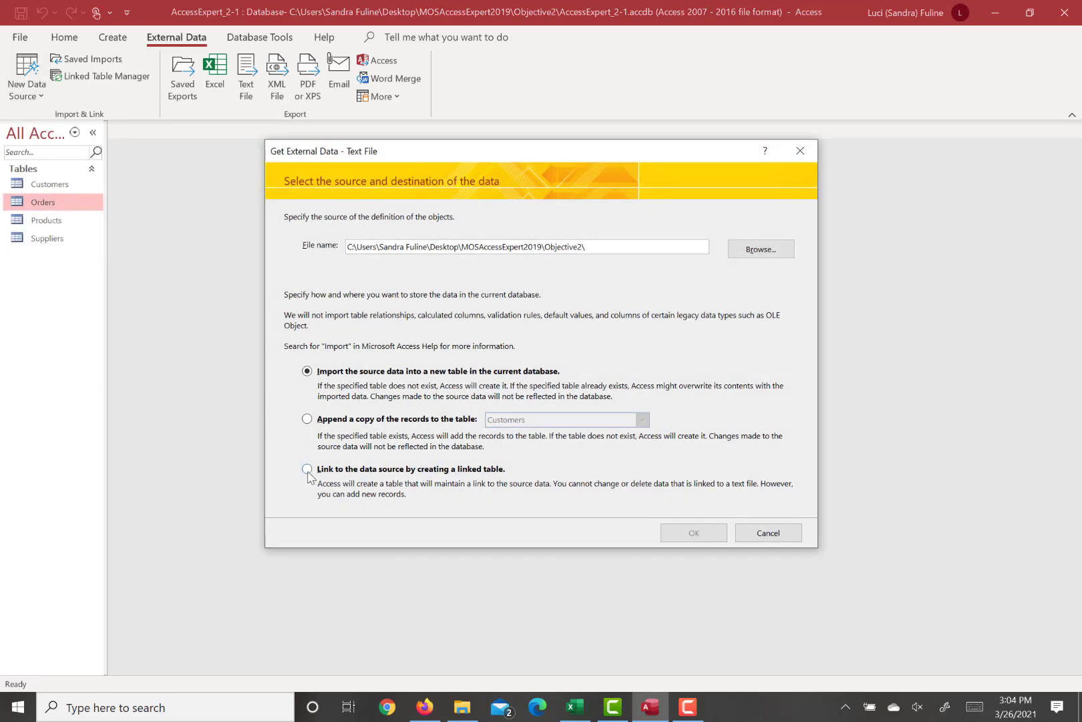
{"action": "left_click", "coordinate": [307, 469]}
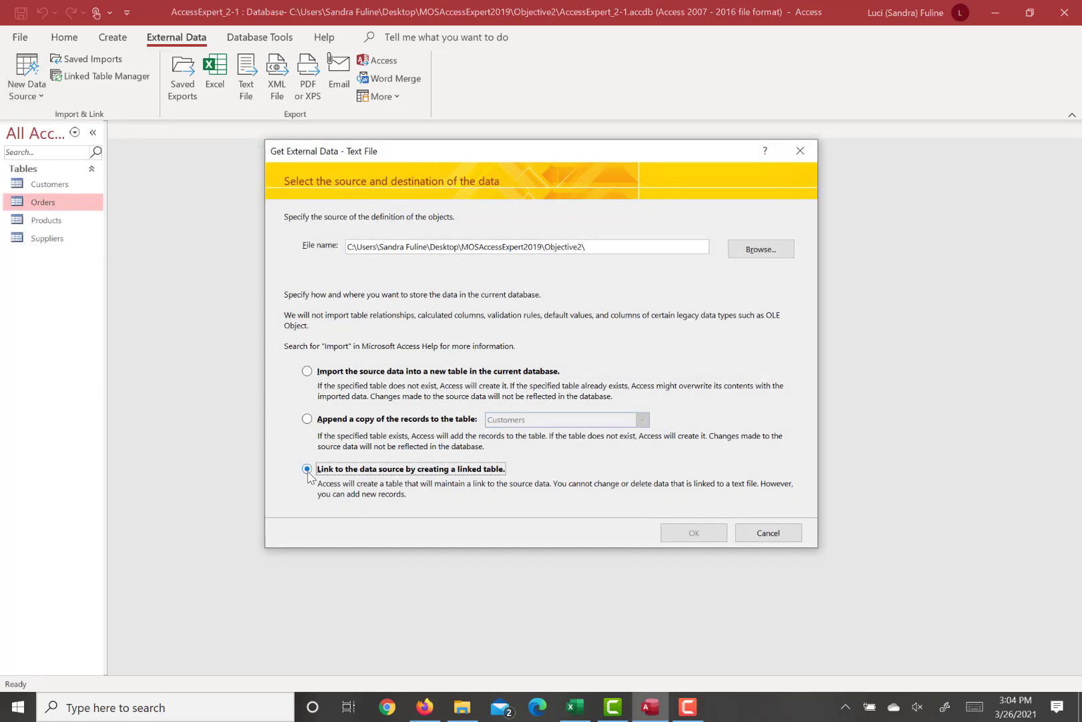
{"action": "left_click", "coordinate": [772, 251]}
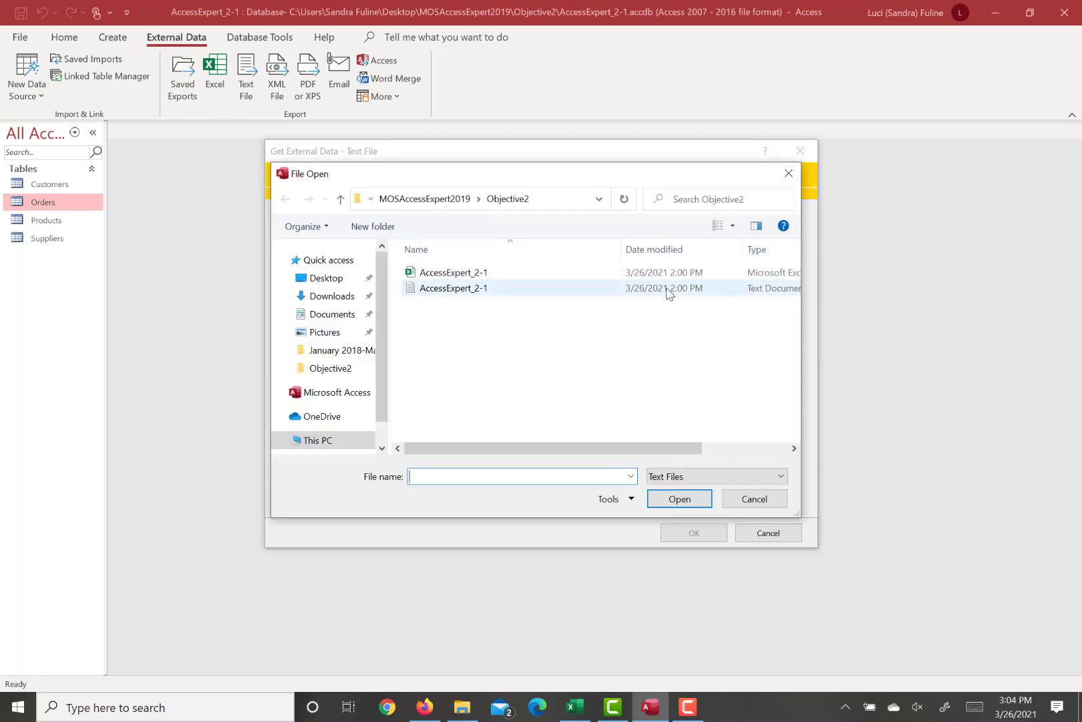
{"action": "double_click", "coordinate": [758, 291]}
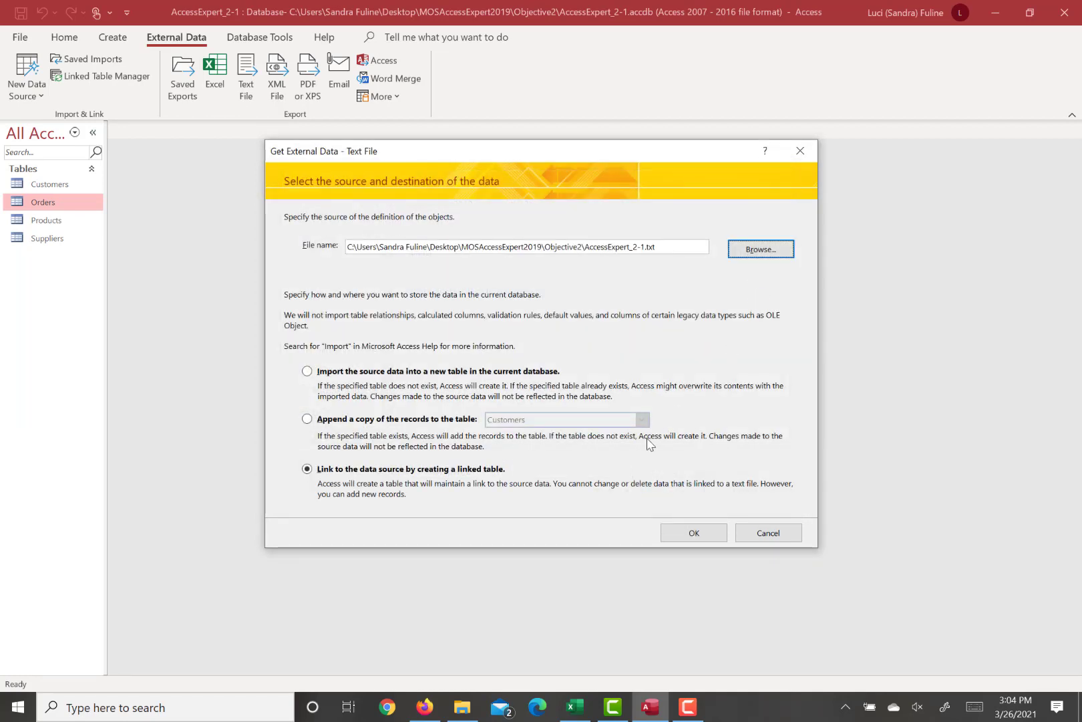
{"action": "left_click", "coordinate": [694, 533]}
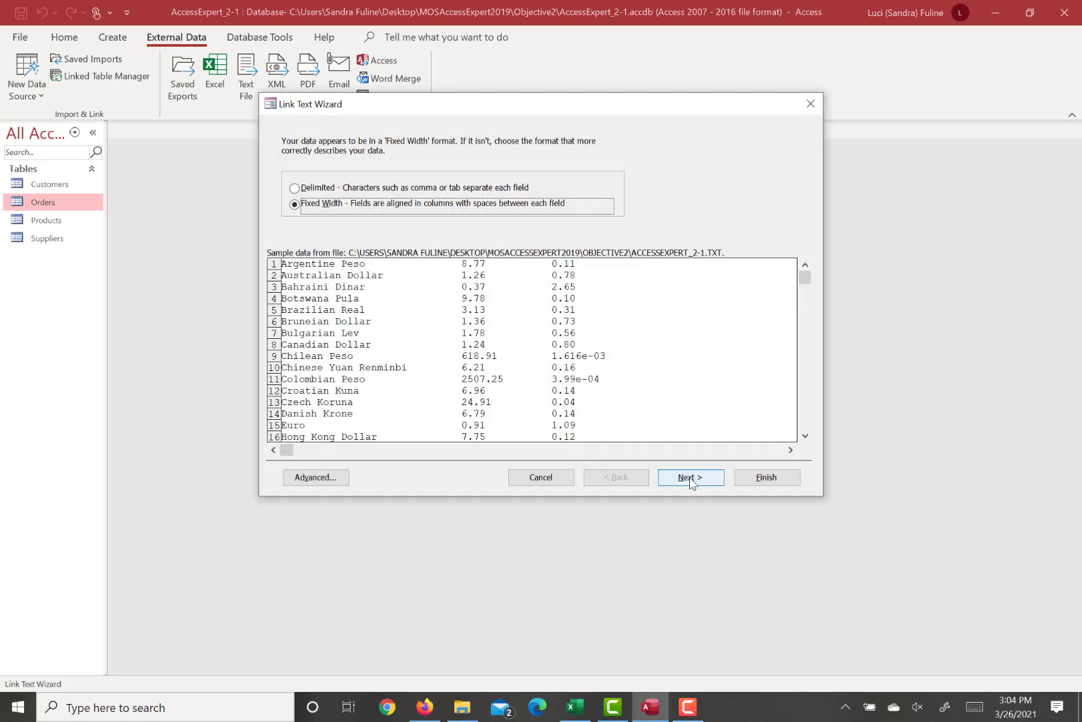
- Keep the fixed-width format and suggested field breaks, and name the three fields Currency, Per $US and To $US
{"action": "left_click", "coordinate": [690, 477]}
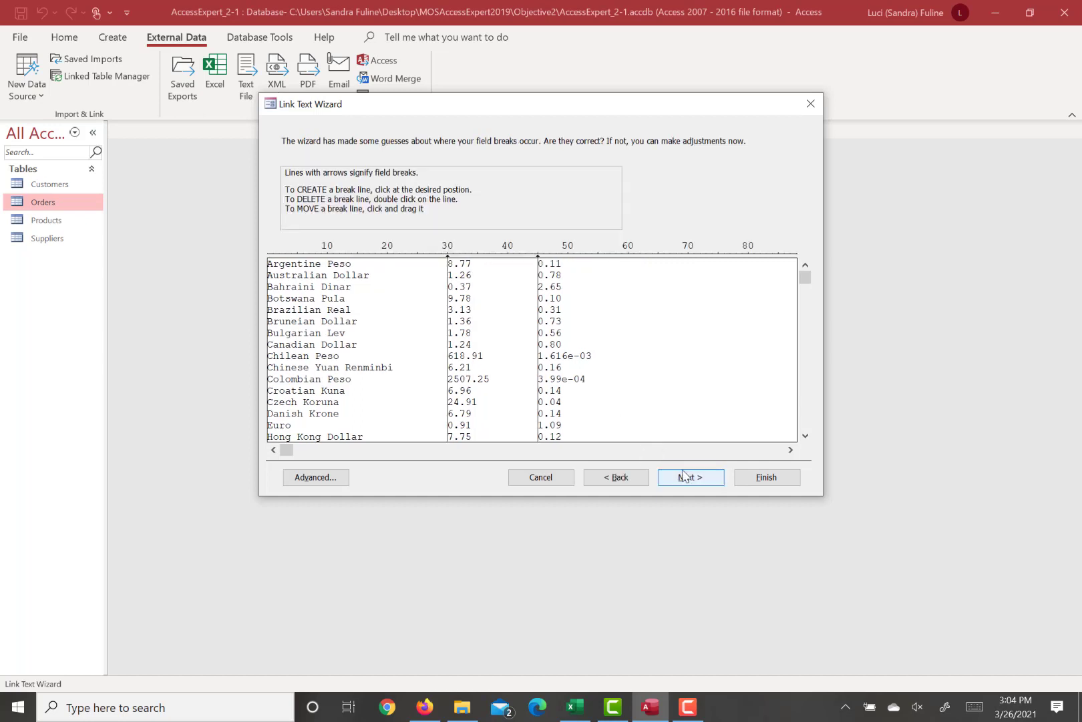
{"action": "left_click", "coordinate": [686, 476]}
{"action": "key", "text": "Delete"}
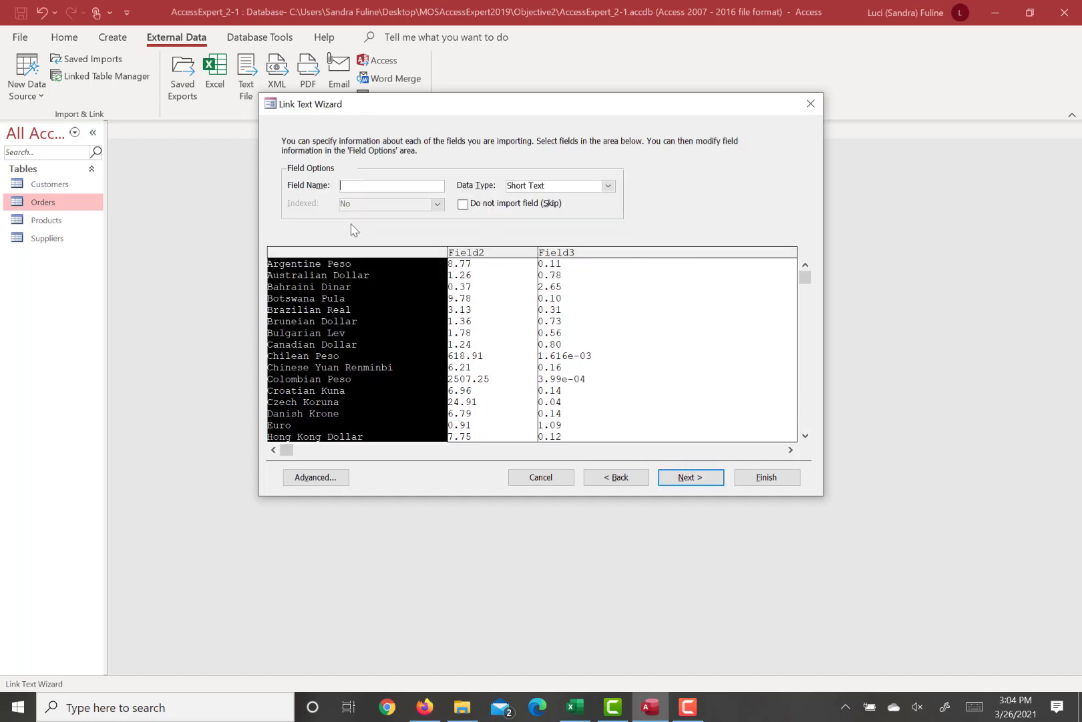
{"action": "type", "text": "Currency"}
{"action": "left_click", "coordinate": [473, 257]}
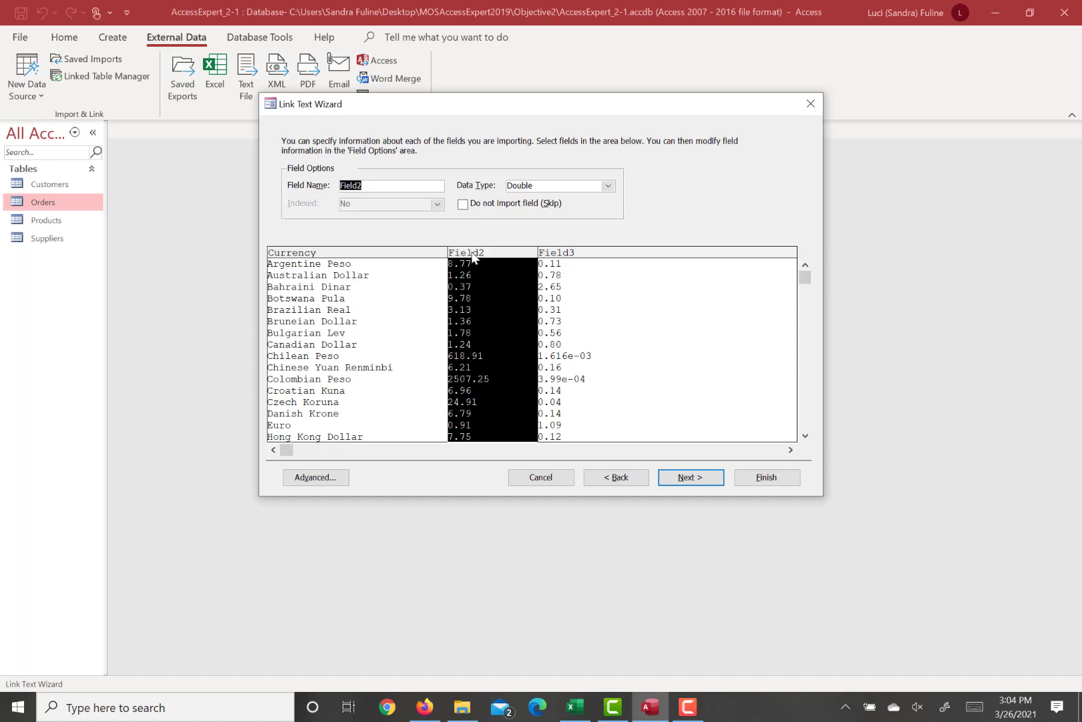
{"action": "key", "text": "BackSpace"}
{"action": "type", "text": "Per $US"}
{"action": "left_click", "coordinate": [560, 252]}
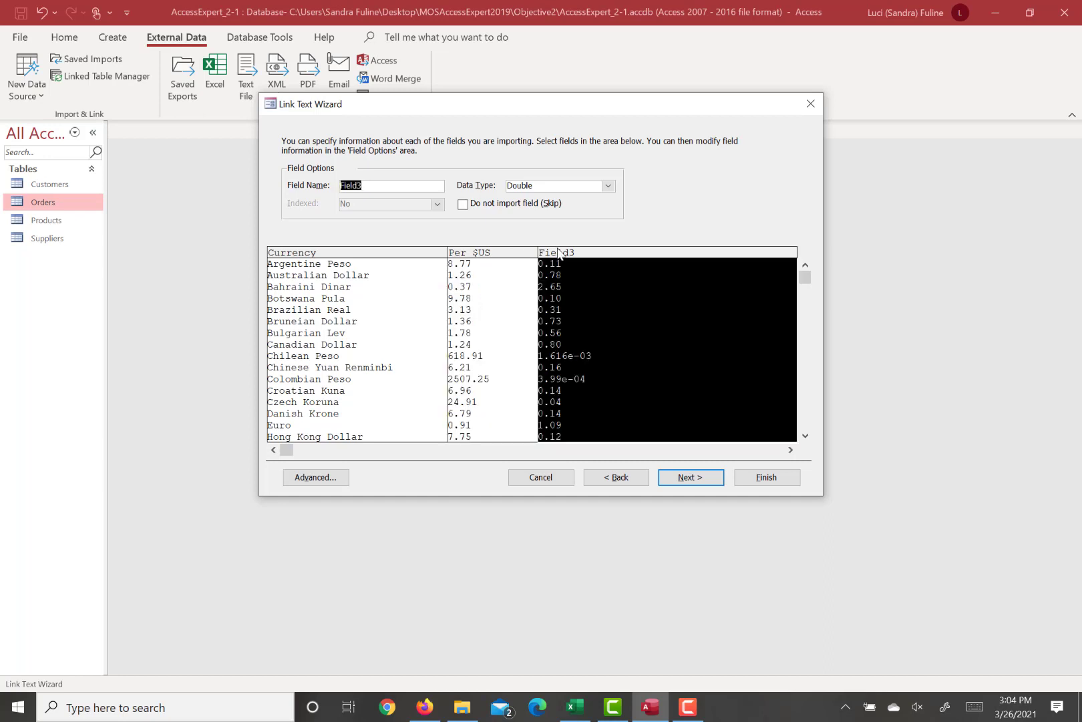
{"action": "key", "text": "BackSpace"}
{"action": "type", "text": "To $US"}
- Name the linked table Exchange Rates and finish linking the text file
{"action": "left_click", "coordinate": [691, 479]}
{"action": "key", "text": "BackSpace"}
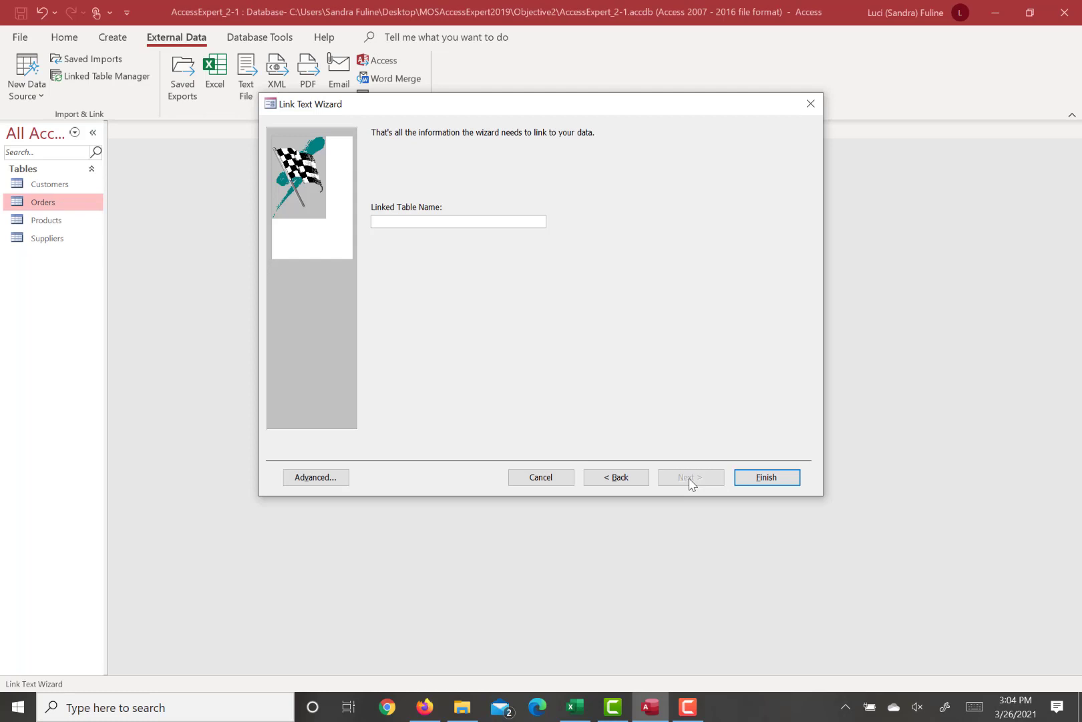
{"action": "type", "text": "Exchange Rates"}
{"action": "left_click", "coordinate": [758, 485]}
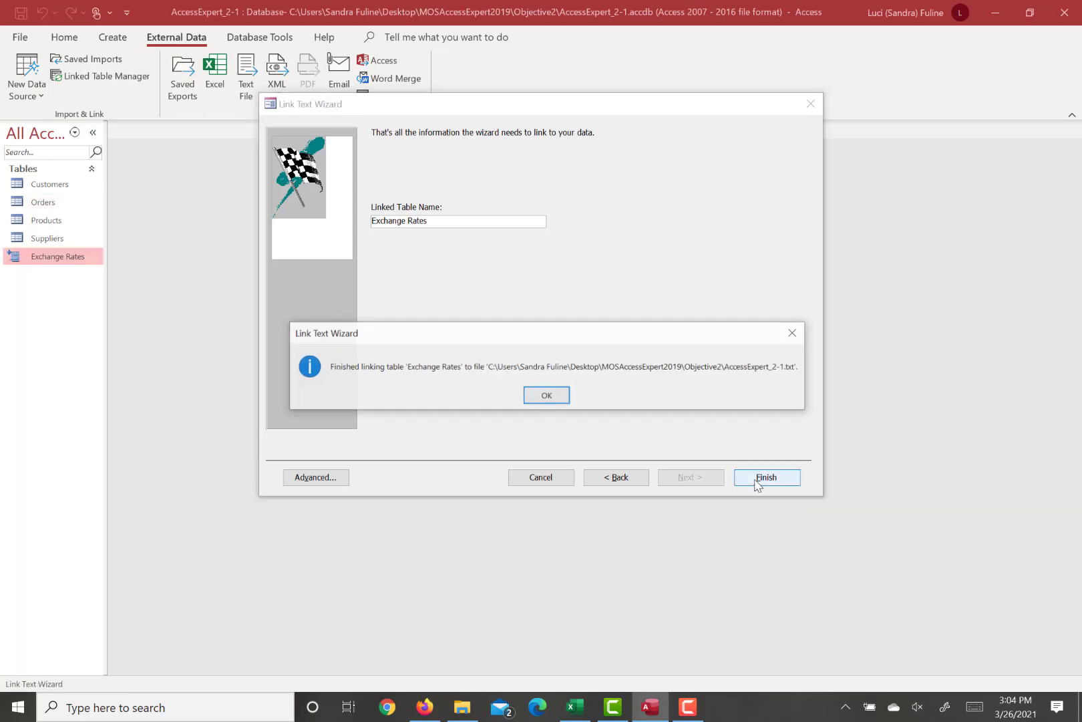
{"action": "left_click", "coordinate": [541, 398]}
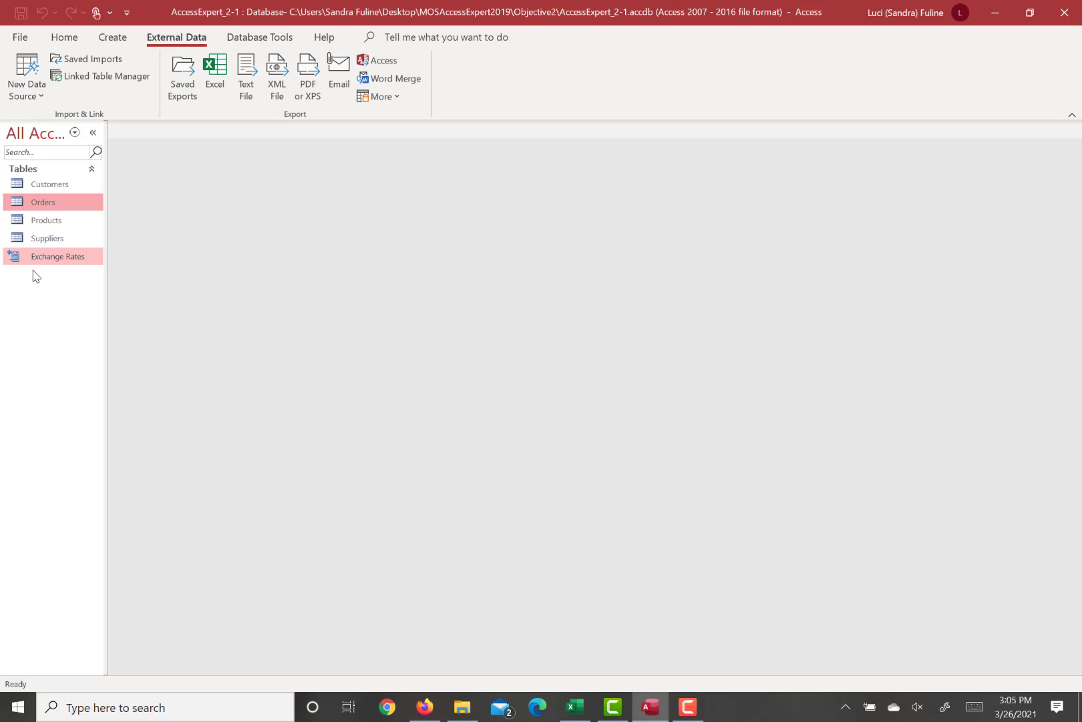
- Open the AccessExpert_2-1 text document from File Explorer in Notepad, set the Argentine Peso's first rate to 8.57, save and close it
{"action": "left_click", "coordinate": [462, 707]}
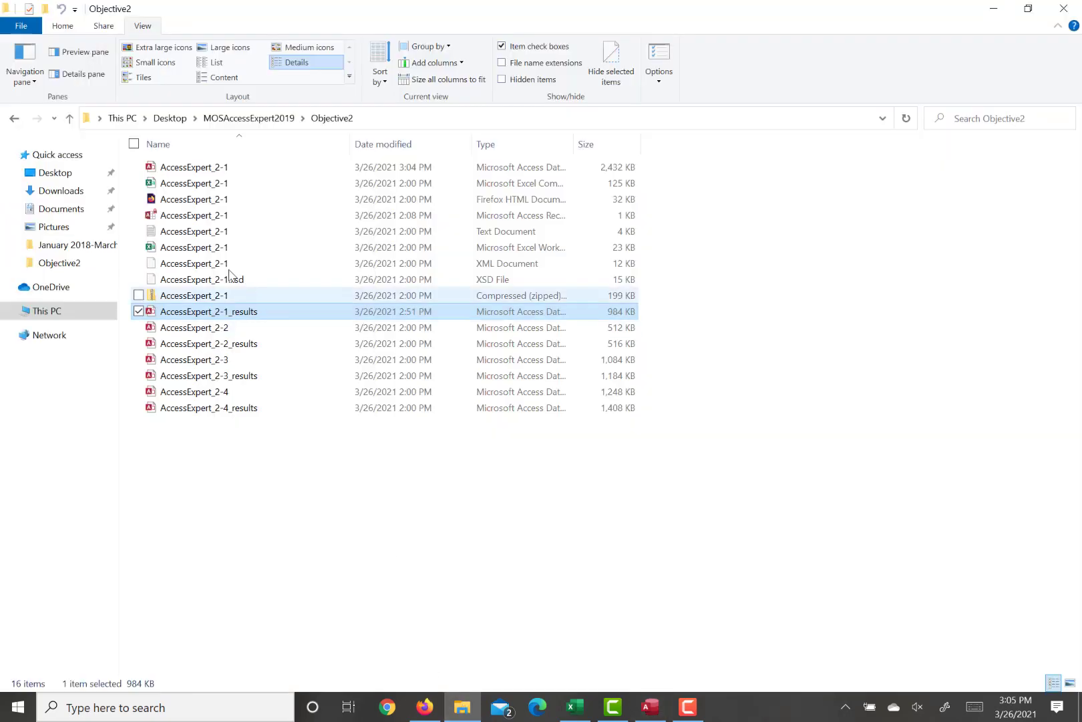
{"action": "double_click", "coordinate": [214, 231]}
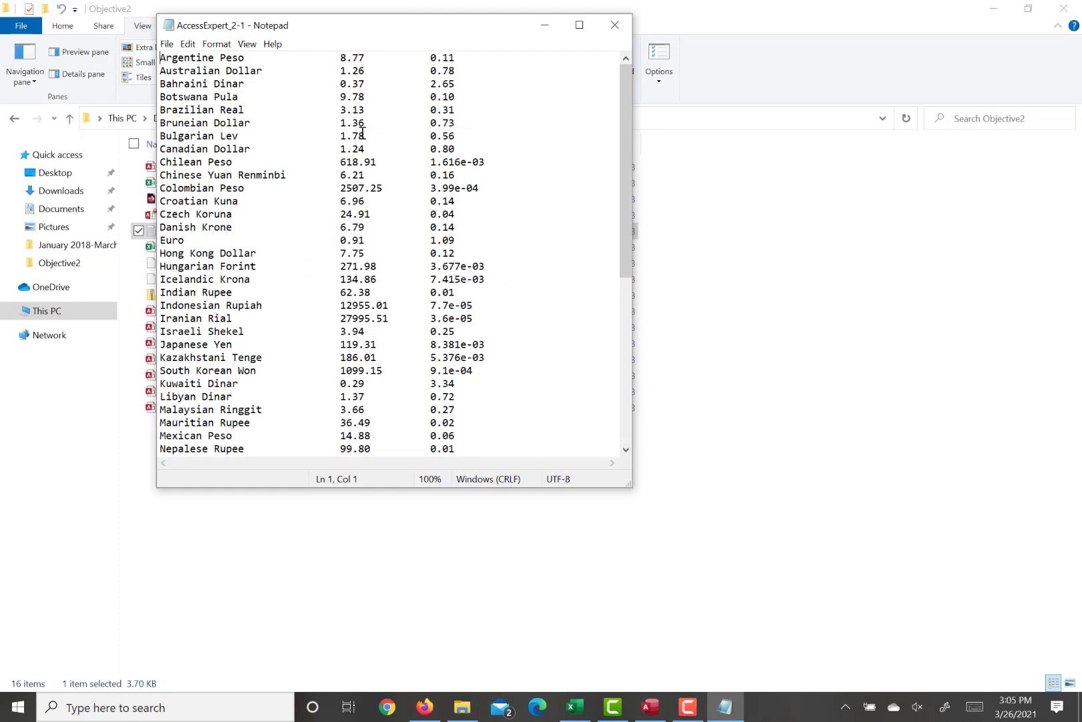
{"action": "left_click", "coordinate": [363, 58]}
{"action": "key", "text": "BackSpace"}
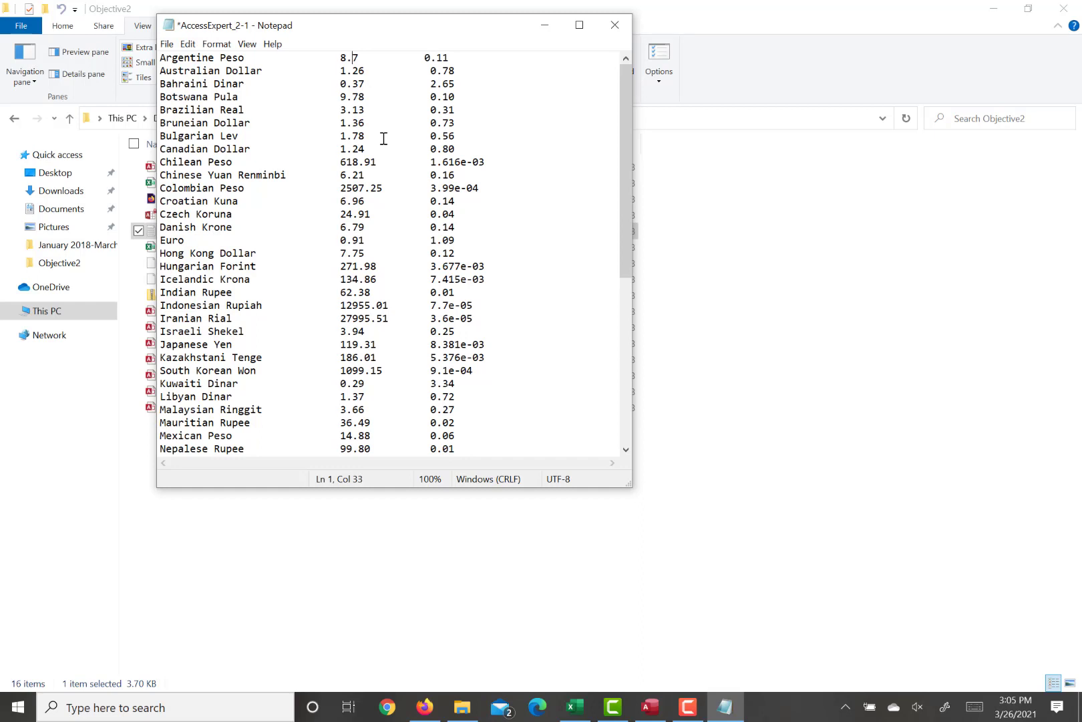
{"action": "type", "text": "5"}
{"action": "key", "text": "ctrl+s"}
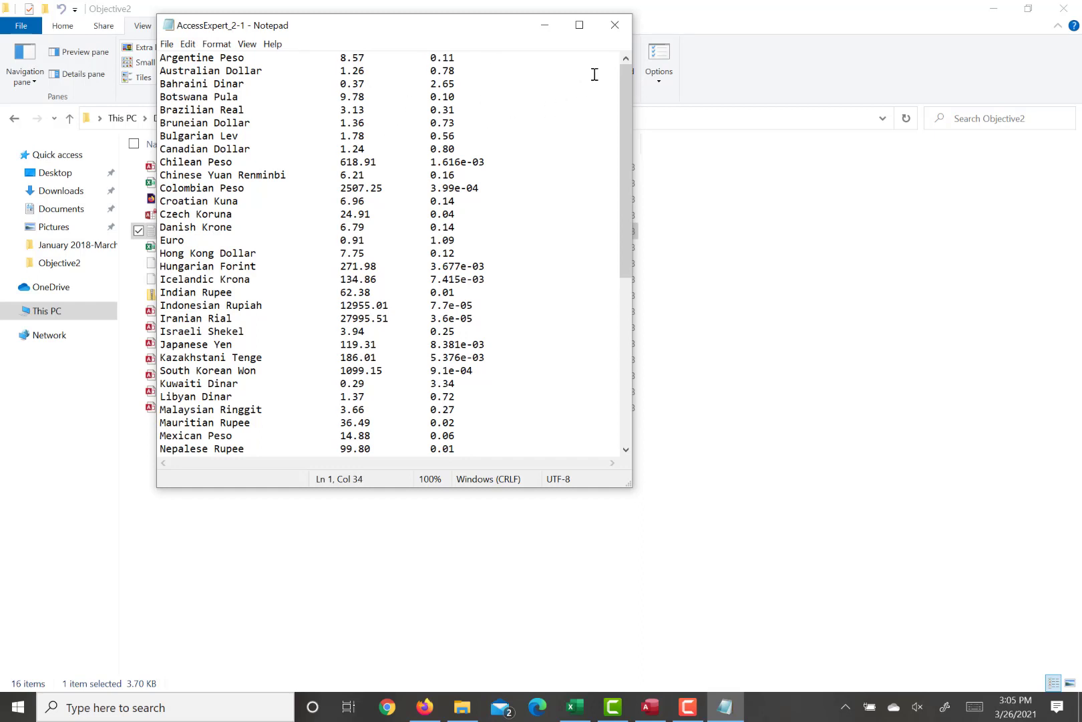
{"action": "left_click", "coordinate": [624, 32]}
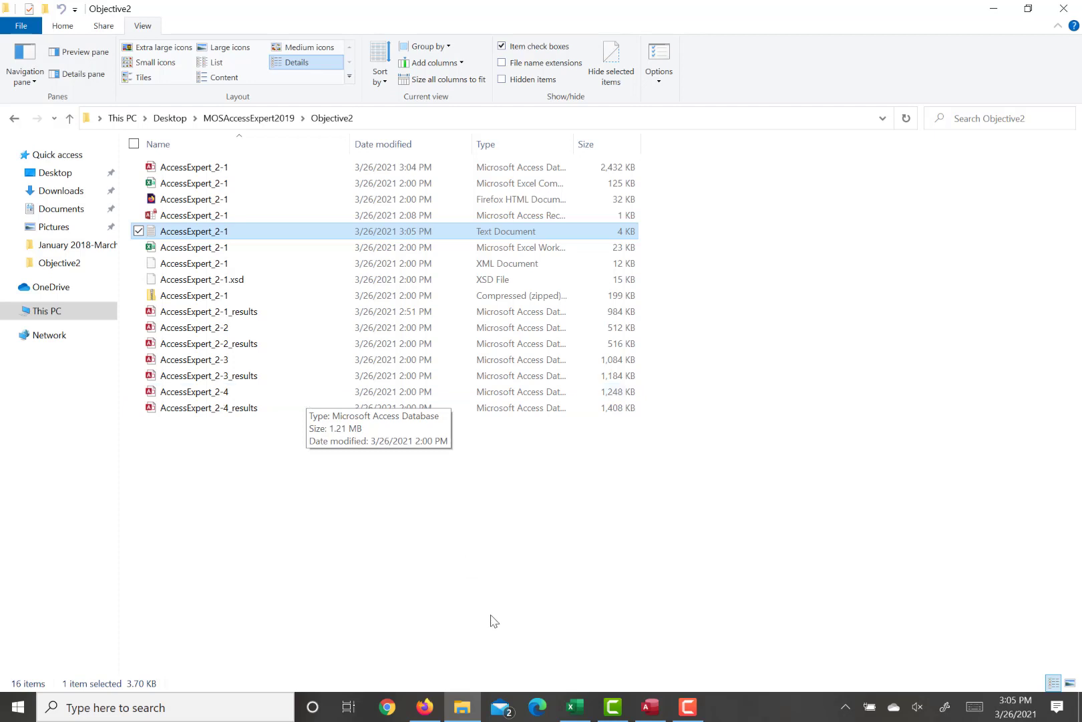
- Switch back to Access, open the linked Exchange Rates table and refresh its link
{"action": "left_click", "coordinate": [646, 706]}
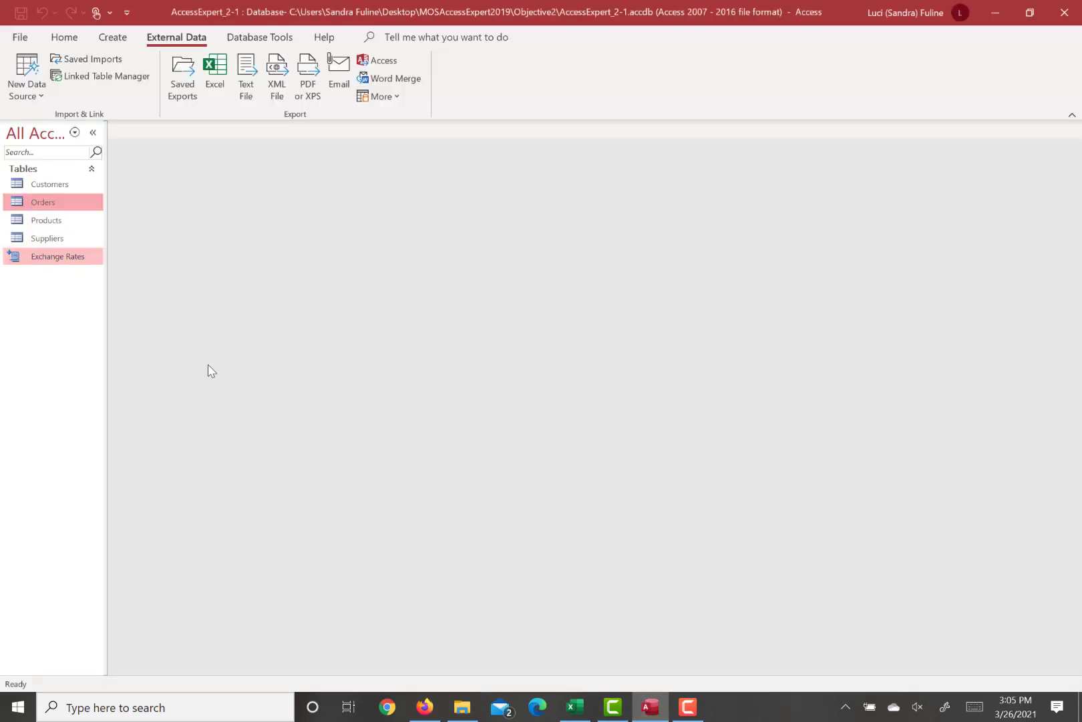
{"action": "left_click", "coordinate": [46, 259]}
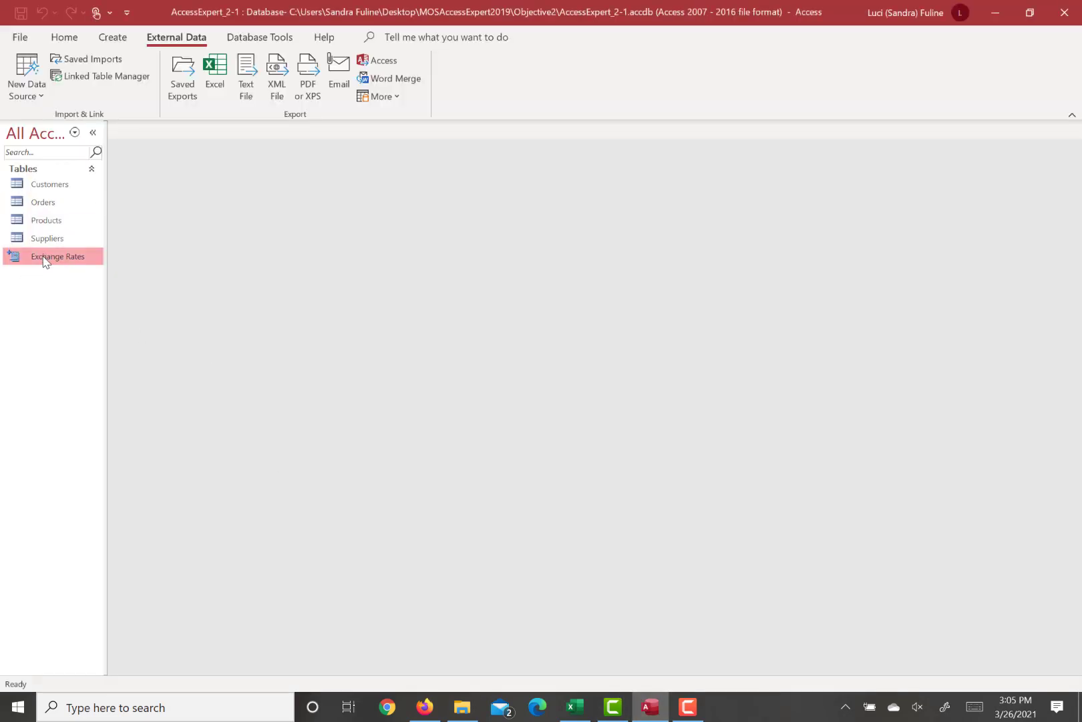
{"action": "double_click", "coordinate": [46, 257]}
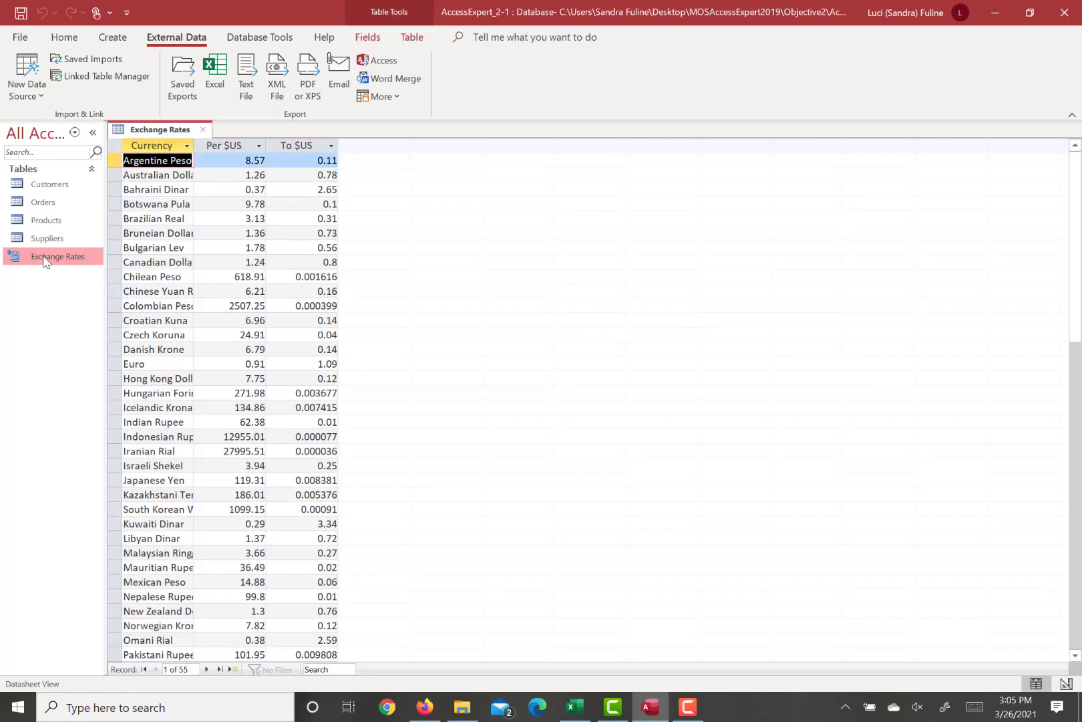
{"action": "right_click", "coordinate": [44, 259]}
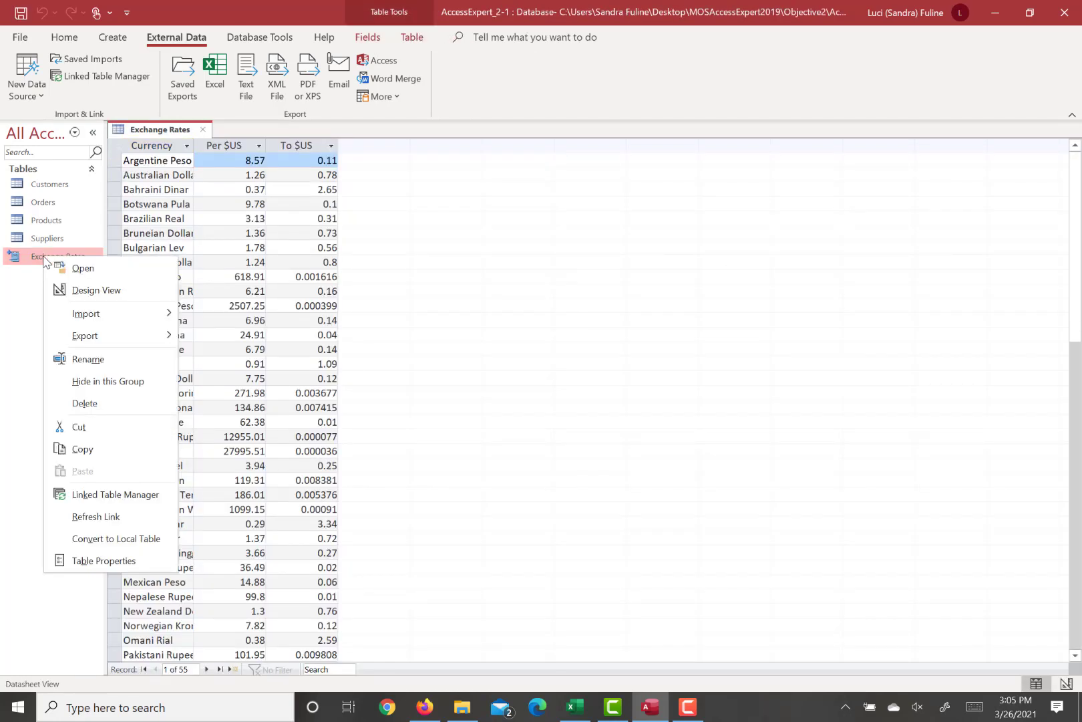
{"action": "left_click", "coordinate": [97, 517]}
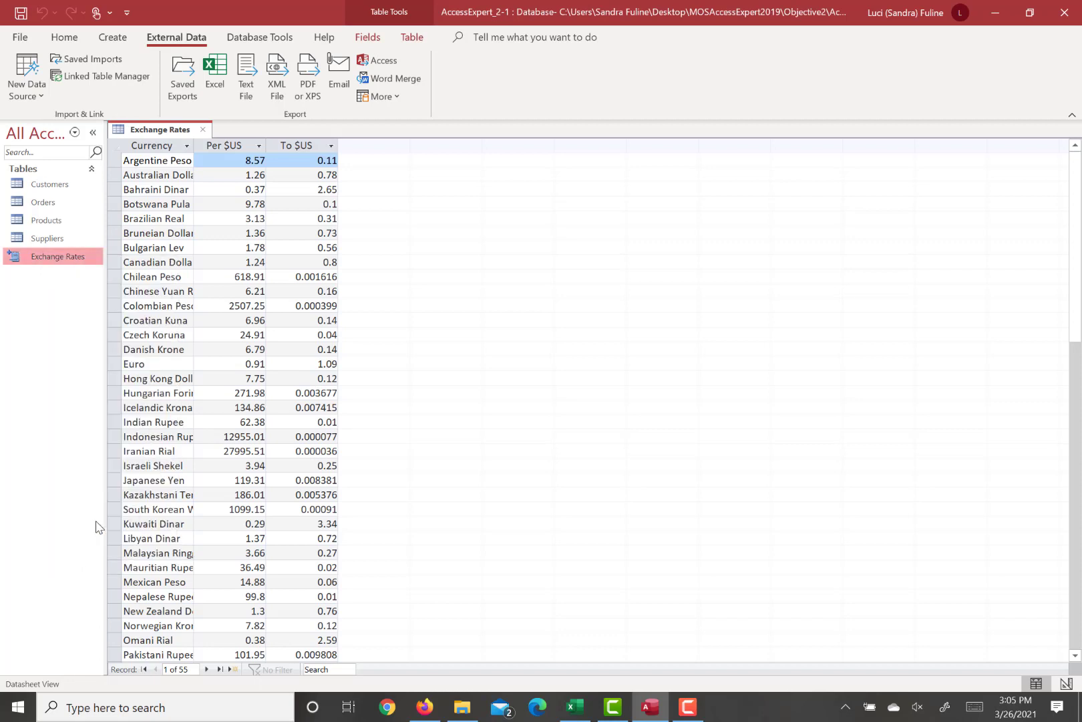